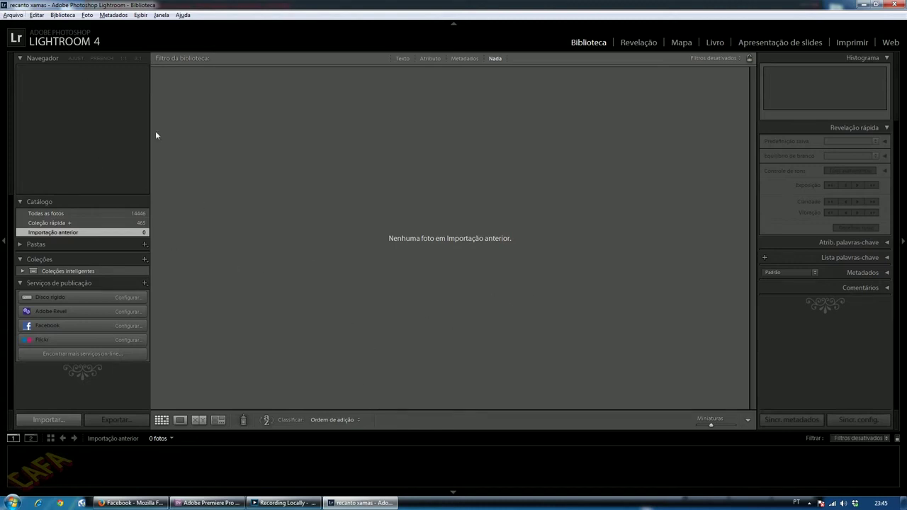
Import the three photos from the AULA PS desktop folder into the catalog.
left_click(16, 16)
left_click(50, 76)
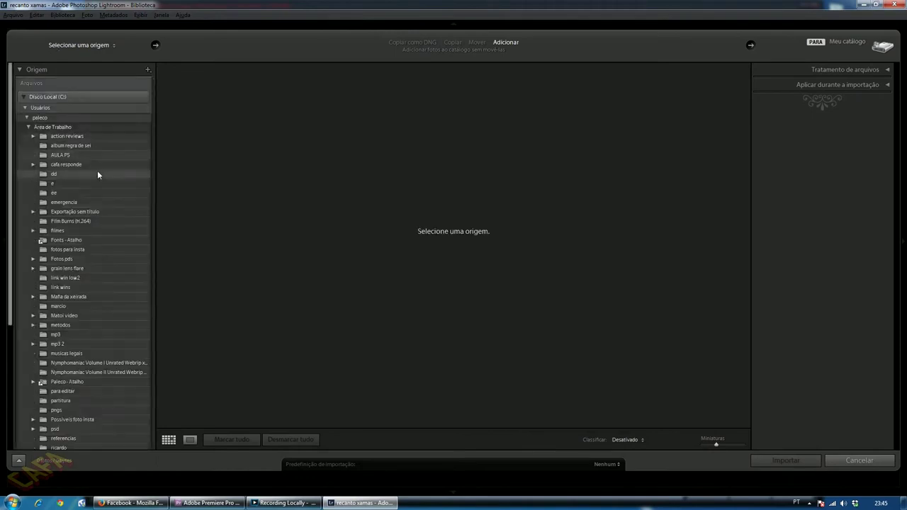
left_click(62, 155)
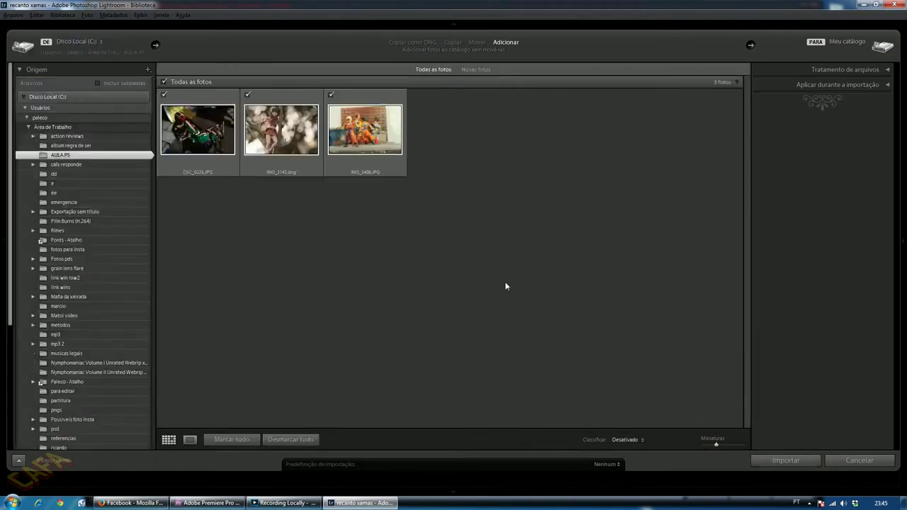
left_click(789, 461)
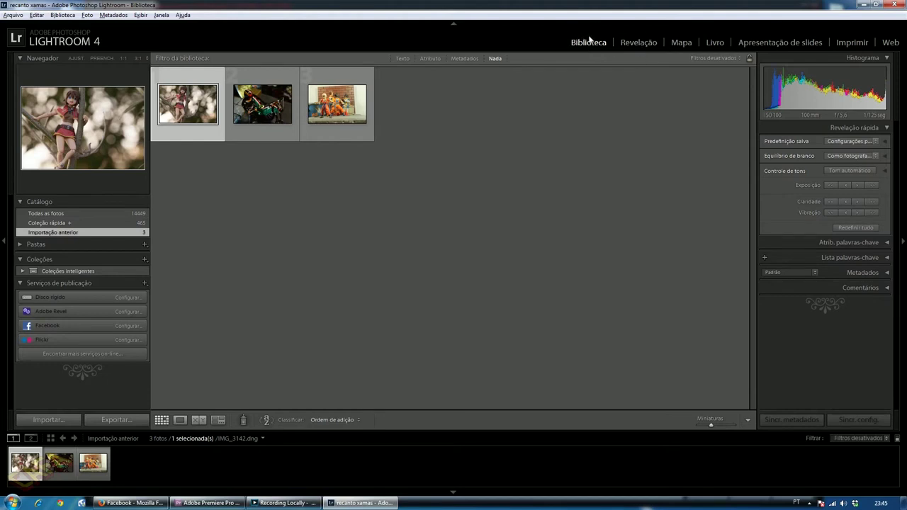
Open IMG_3142.dng in the Develop module (Revelação) and warm its white balance to a temperature of 5030.
left_click(629, 42)
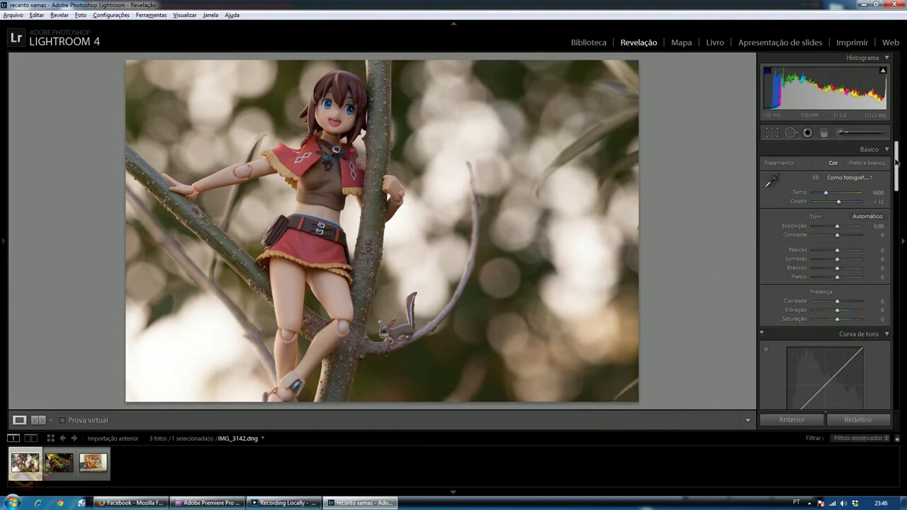
left_click_drag(896, 164, 591, 174)
left_click_drag(826, 194, 829, 195)
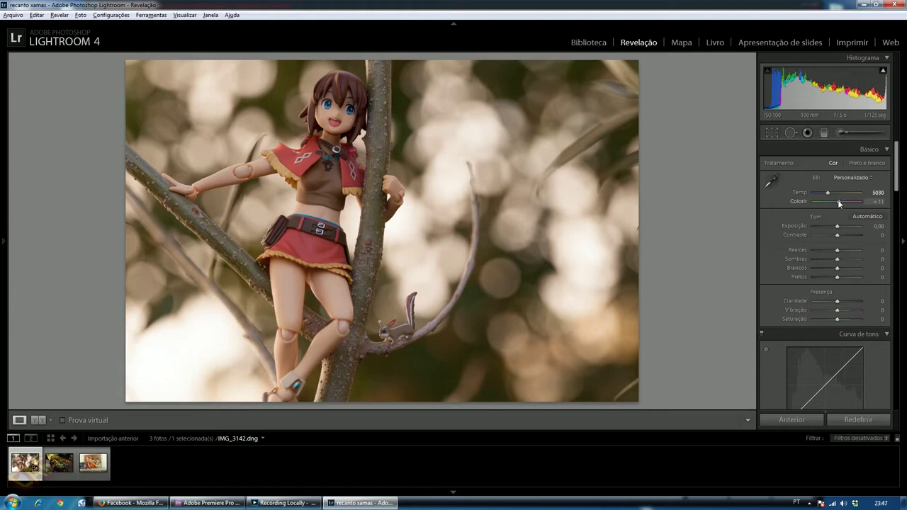
Try a stronger magenta tint and a changed exposure on the photo, undoing each adjustment.
left_click_drag(839, 203, 844, 203)
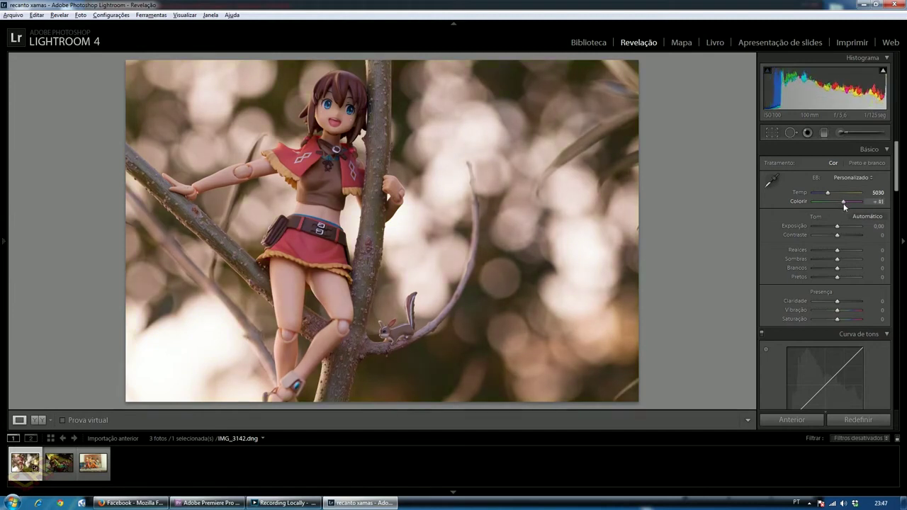
key("ctrl+z")
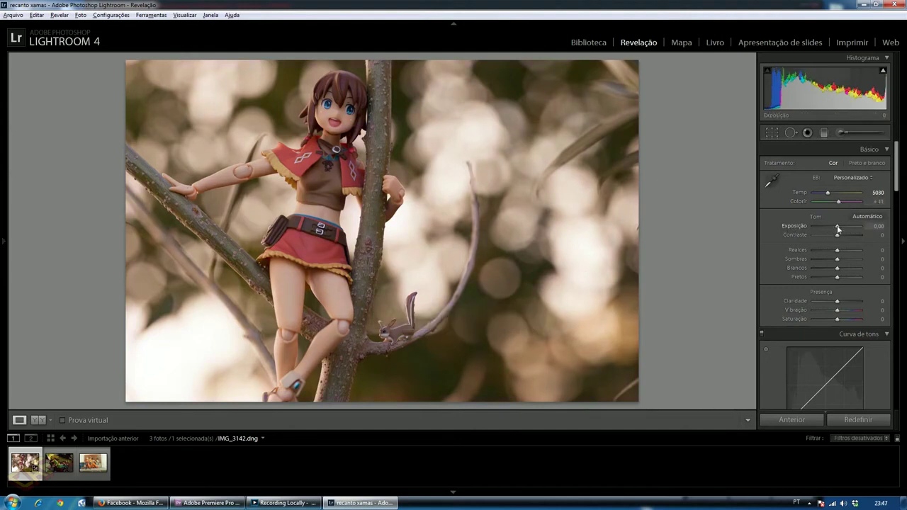
mouse_move(837, 227)
left_mouse_down()
mouse_move(855, 226)
mouse_move(820, 224)
mouse_move(848, 236)
left_mouse_up()
key("ctrl+z")
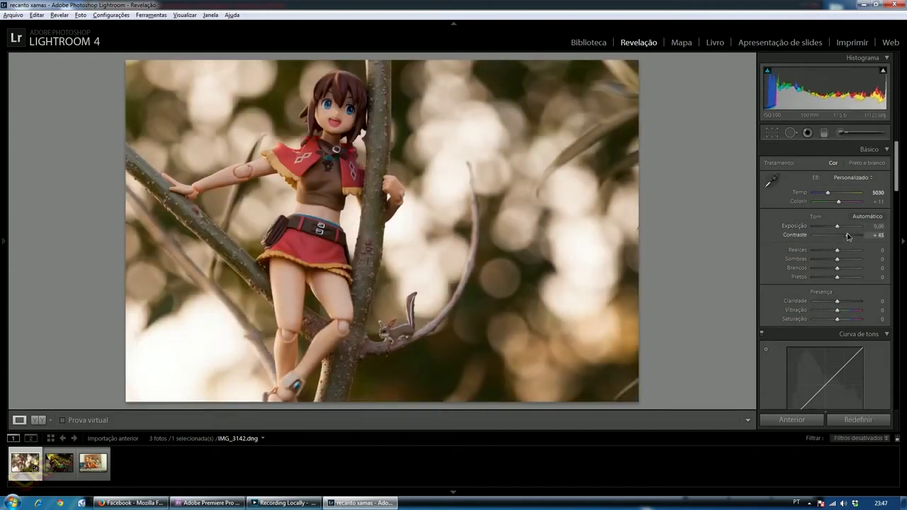
Set the contrast to +25 and try the highlights (Realces) at -100, undoing only the highlights change.
mouse_move(848, 236)
left_mouse_down()
mouse_move(822, 237)
mouse_move(843, 238)
left_mouse_up()
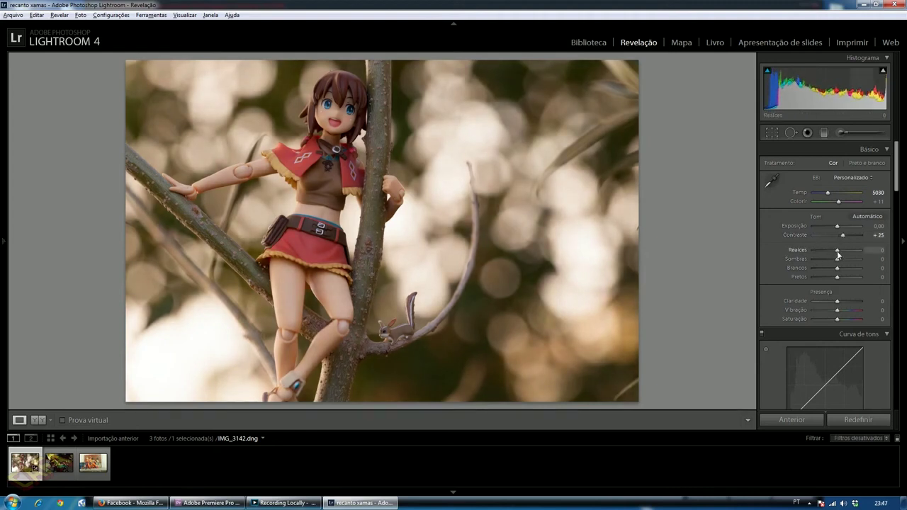
left_click_drag(837, 253, 812, 252)
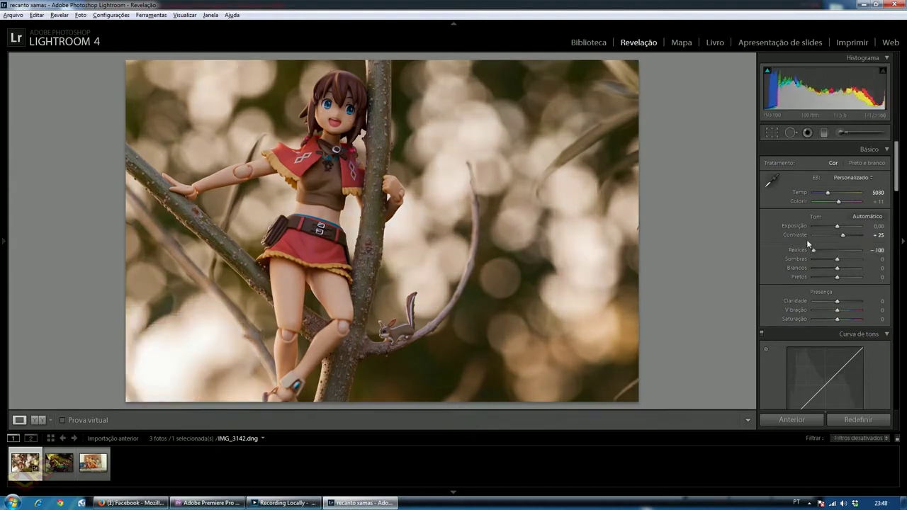
key("ctrl+z")
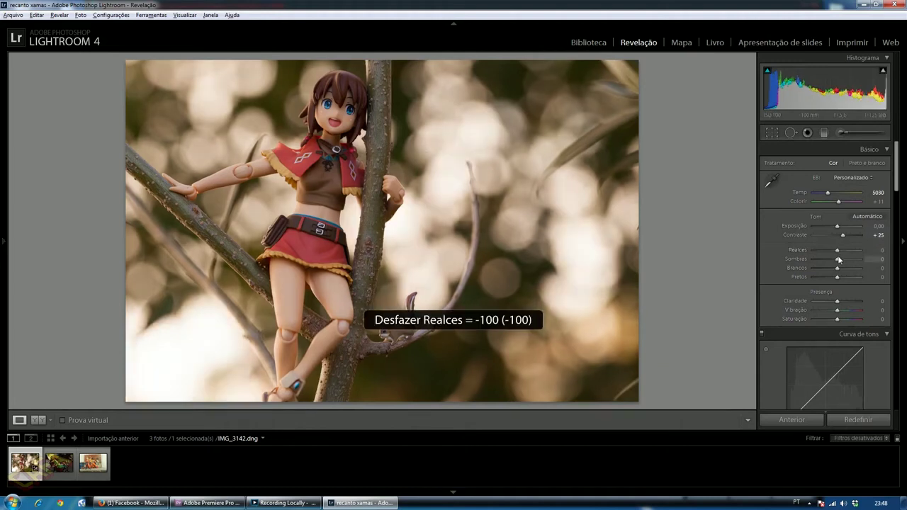
Try the shadows (Sombras) at both brighter and -100 settings, and settle on +33.
left_click_drag(838, 262, 844, 262)
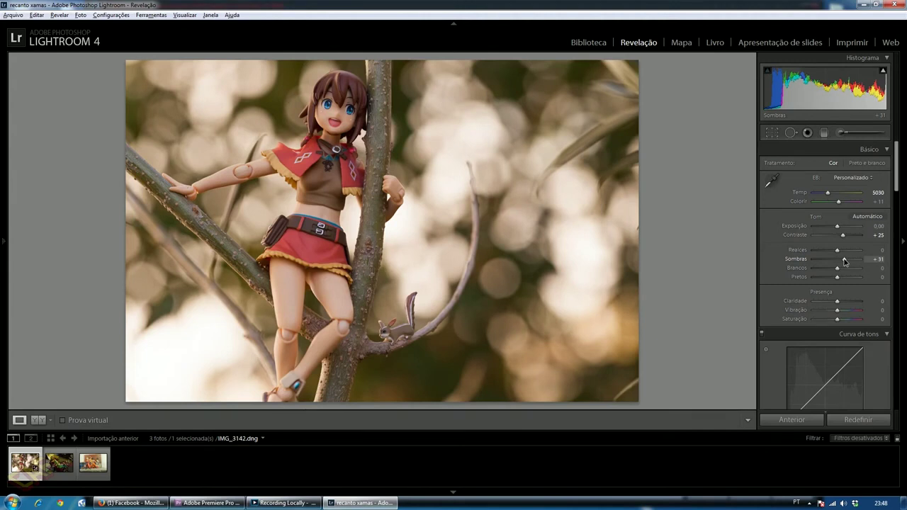
left_click_drag(844, 262, 811, 261)
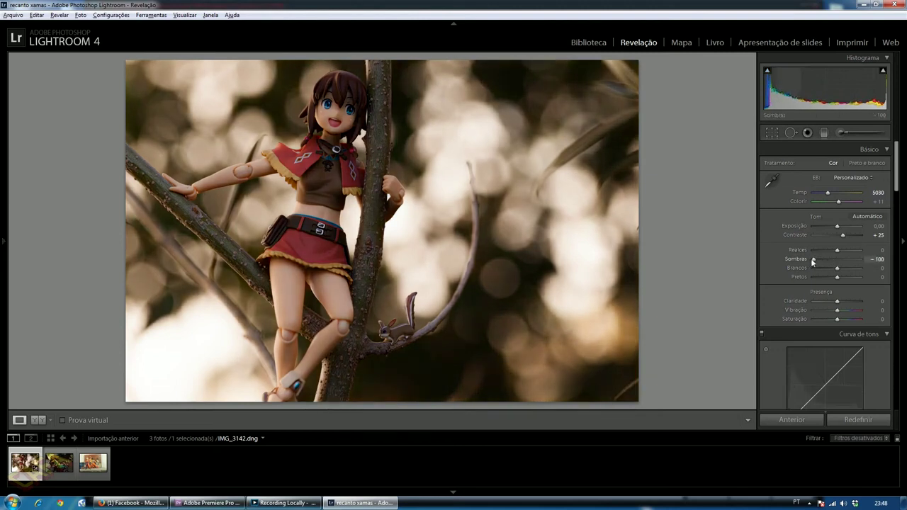
key("ctrl+z")
left_click_drag(837, 261, 845, 261)
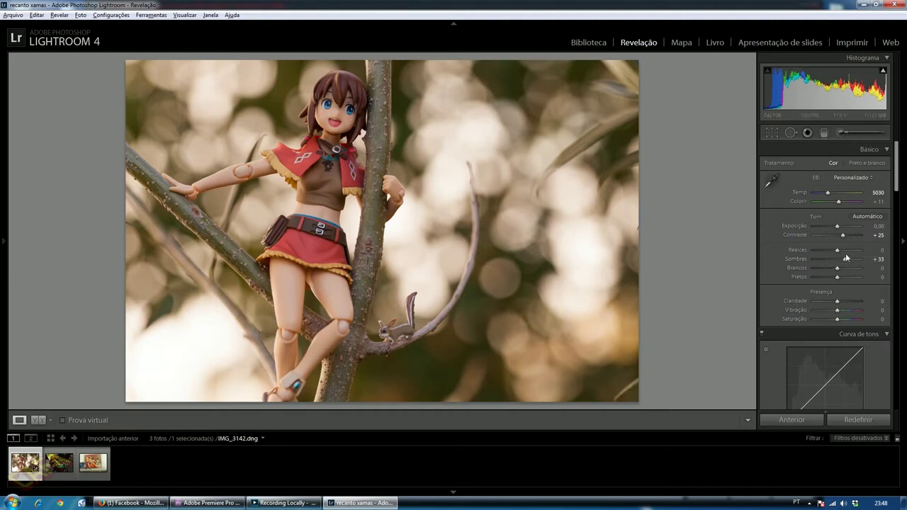
Try the whites (Brancos) at -100 and a change to the blacks (Pretos), restoring both to 0.
left_click_drag(837, 269, 808, 271)
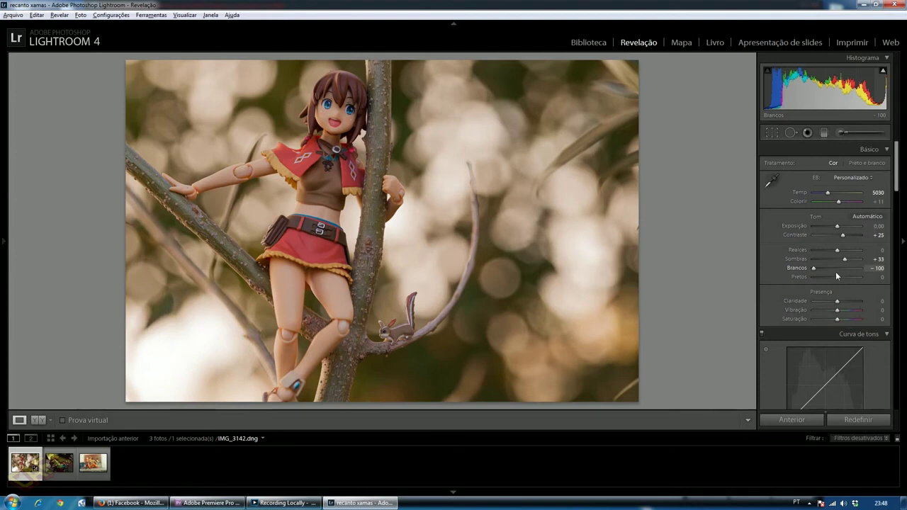
key("ctrl+z")
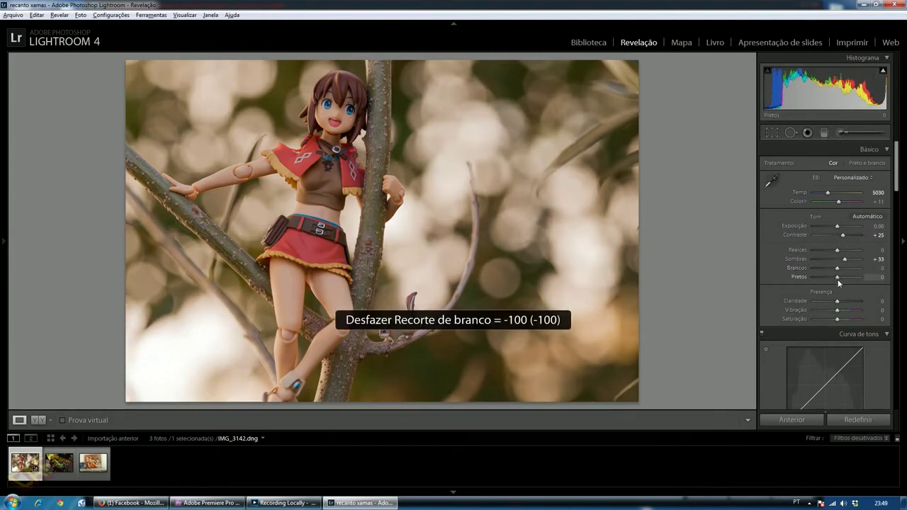
mouse_move(836, 278)
left_mouse_down()
mouse_move(792, 278)
mouse_move(858, 276)
mouse_move(839, 281)
left_mouse_up()
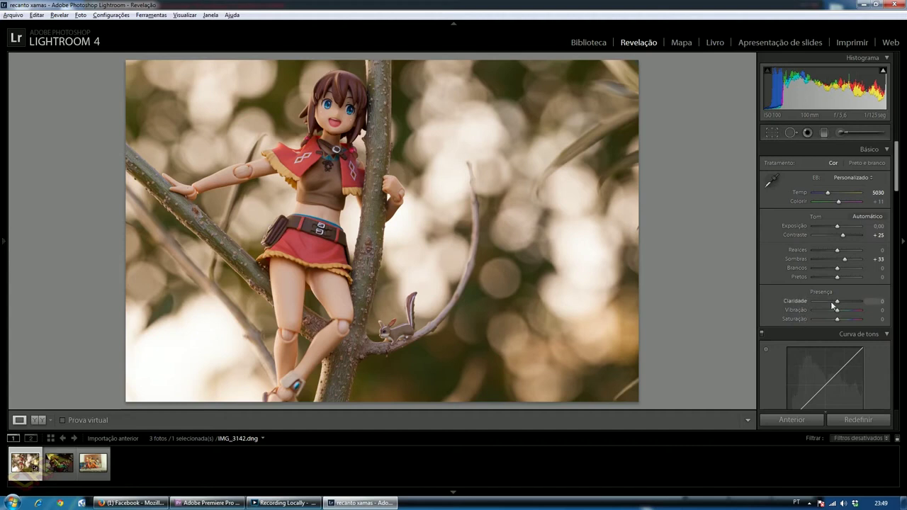
Set the clarity (Claridade) to +17 and the vibrance (Vibração) to +23.
left_click_drag(838, 303, 843, 303)
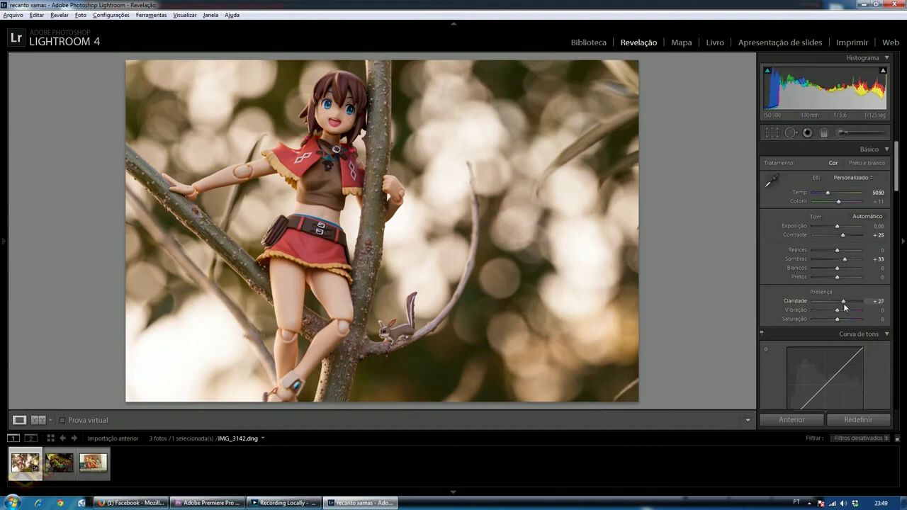
mouse_move(845, 304)
left_mouse_down()
mouse_move(871, 302)
mouse_move(799, 302)
mouse_move(801, 286)
mouse_move(842, 304)
left_mouse_up()
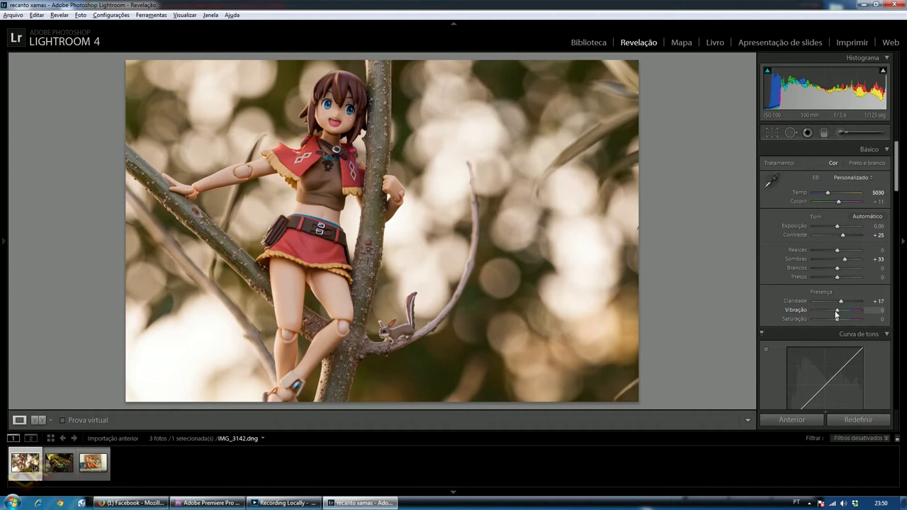
left_click_drag(837, 314, 842, 314)
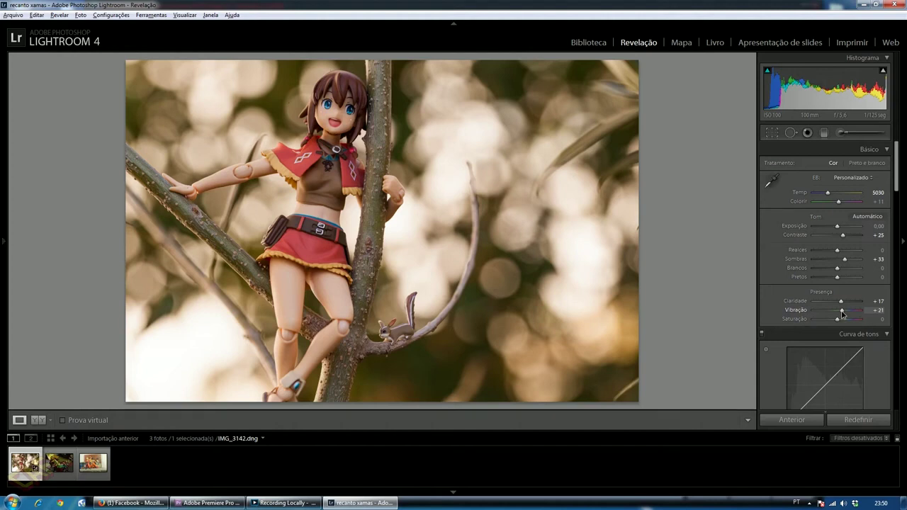
left_click_drag(842, 314, 843, 314)
In the HSL adjustments, try a small red hue shift and raise the red saturation to +39.
scroll(798, 192, "down", 3)
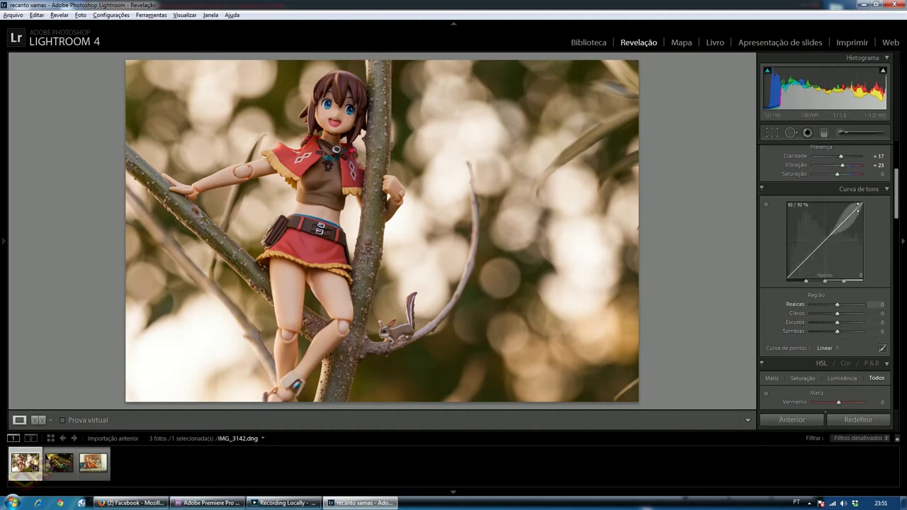
left_click_drag(856, 208, 900, 243)
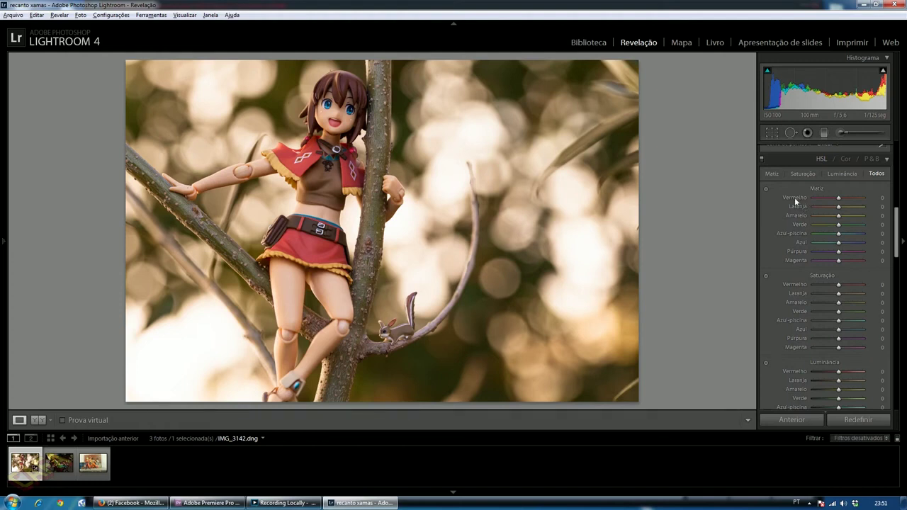
scroll(900, 226, "down", 3)
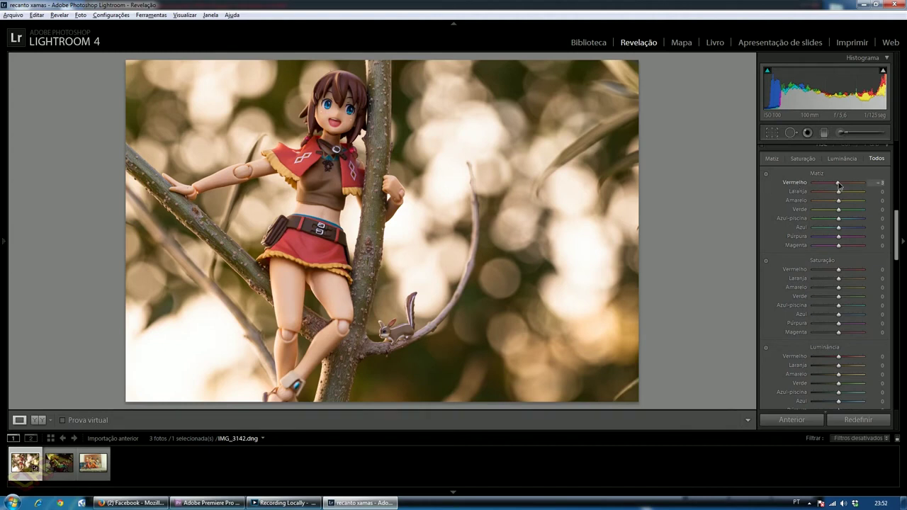
mouse_move(838, 183)
left_mouse_down()
mouse_move(809, 183)
mouse_move(869, 186)
mouse_move(838, 185)
left_mouse_up()
scroll(838, 182, "down", 2)
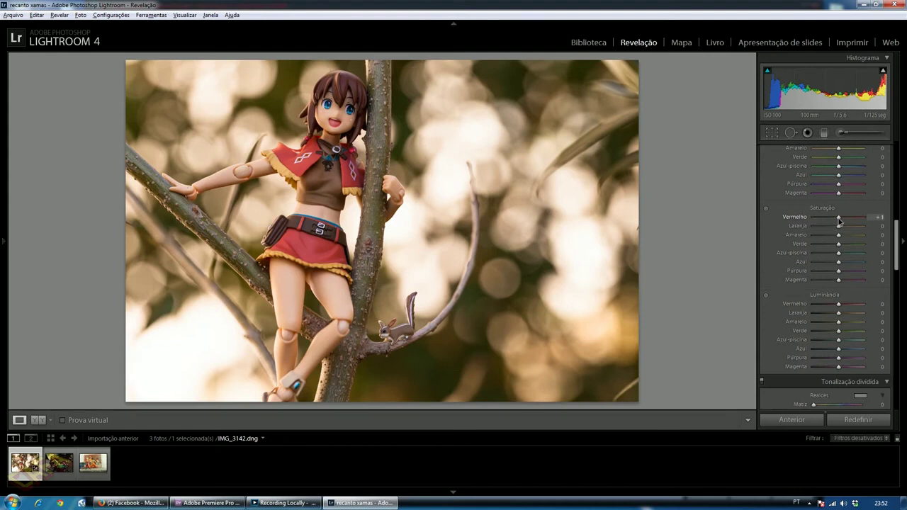
mouse_move(838, 221)
left_mouse_down()
mouse_move(794, 217)
mouse_move(848, 219)
left_mouse_up()
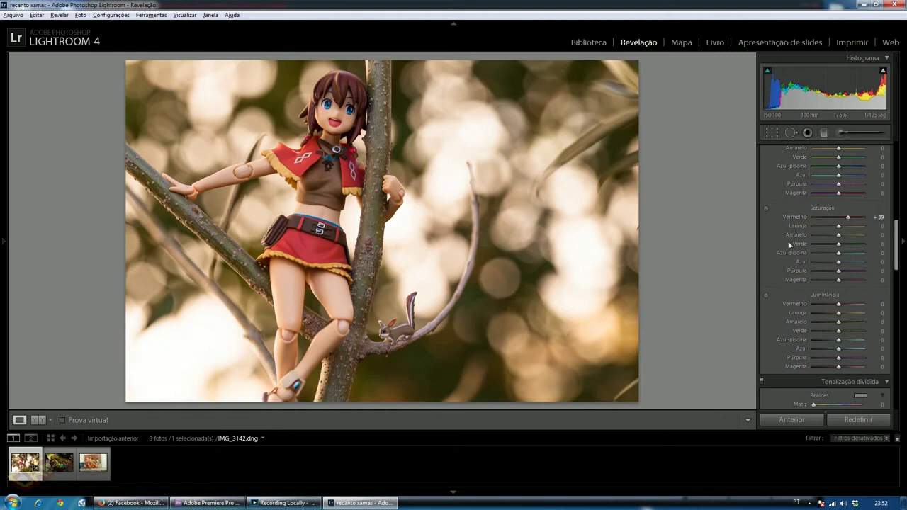
Try a saturated blue split-toning tint on the highlights, with hue 240 and saturation 95, and undo it.
scroll(821, 234, "down", 3)
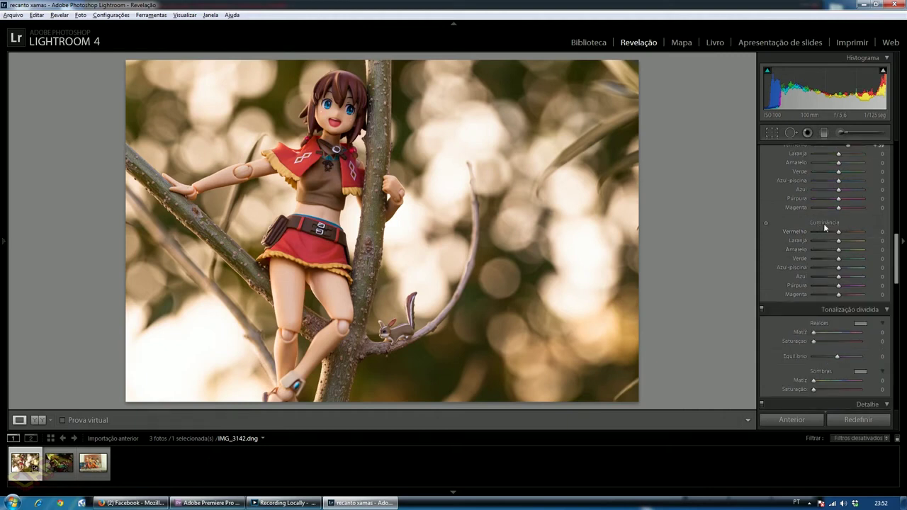
mouse_move(839, 234)
left_mouse_down()
mouse_move(792, 231)
mouse_move(857, 231)
mouse_move(839, 234)
left_mouse_up()
scroll(838, 198, "down", 3)
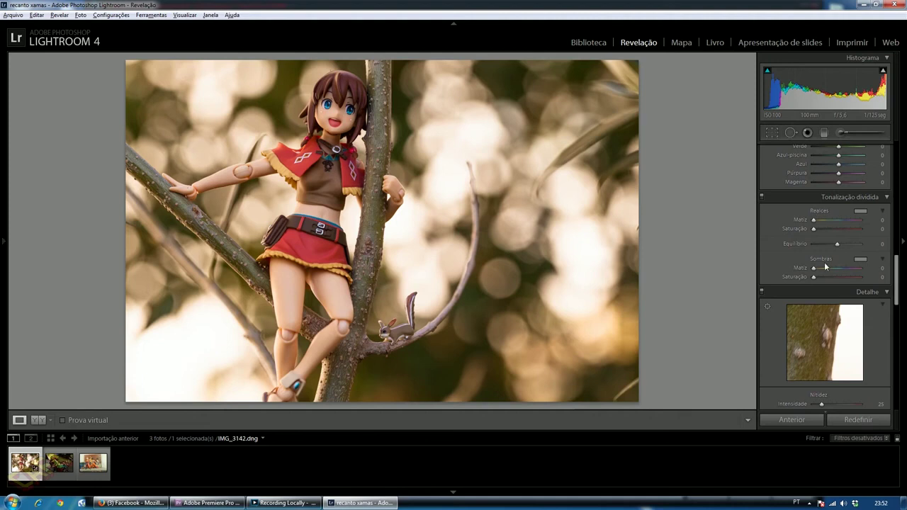
left_click(862, 215)
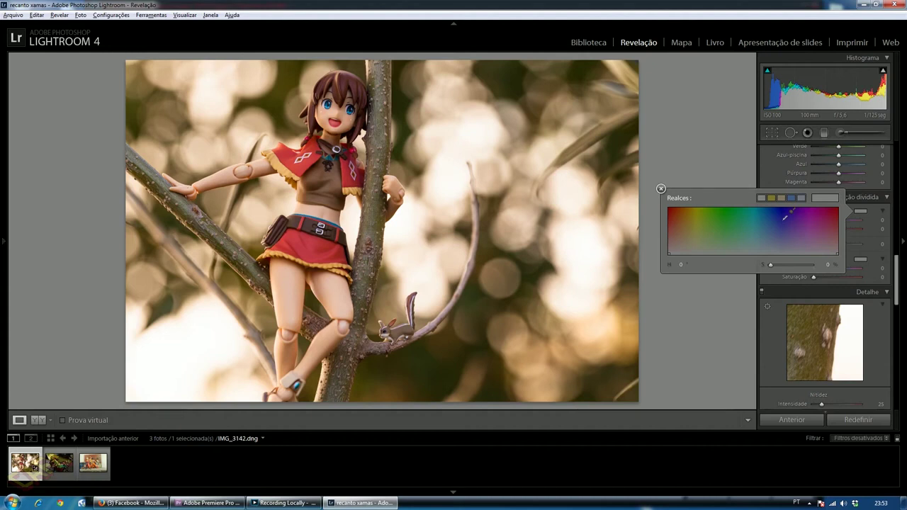
left_click(784, 218)
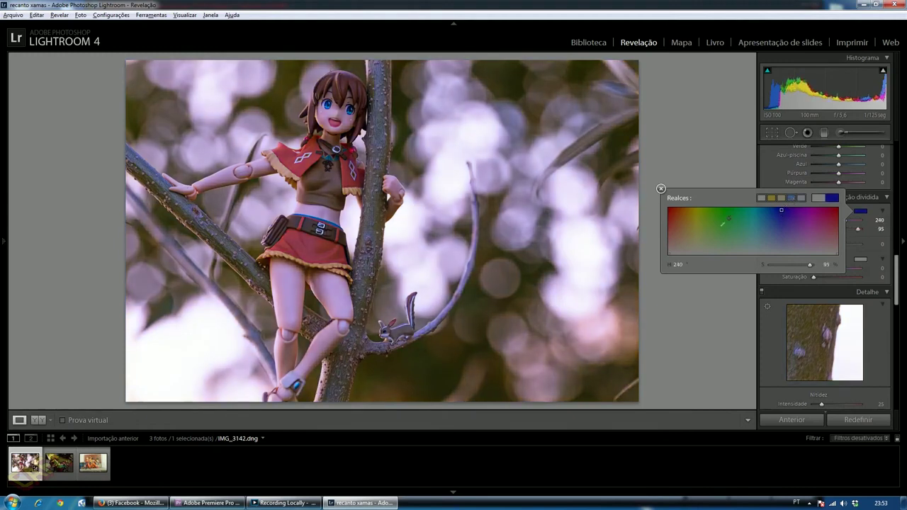
key("ctrl+z")
Try a warm split-toning tint on the shadows, with hue 20 and saturation 24, and remove it.
left_click(858, 261)
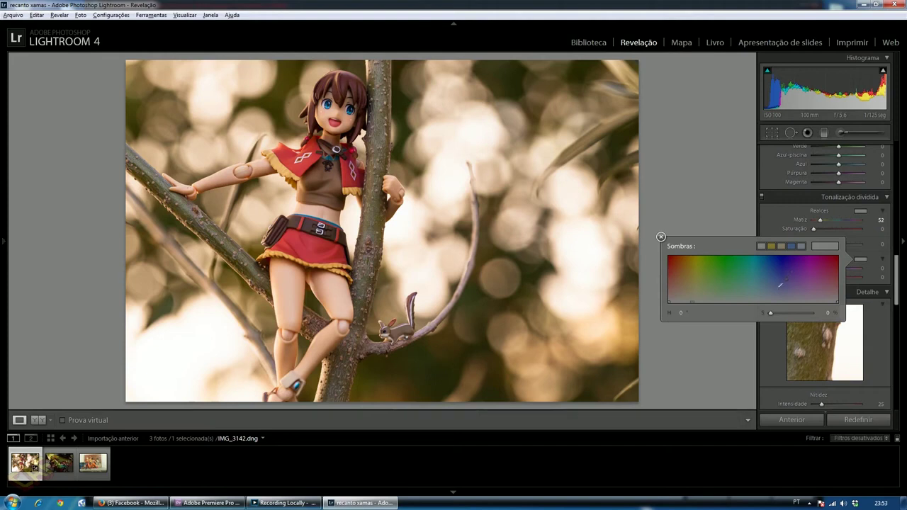
left_click(779, 283)
left_click_drag(791, 274, 790, 276)
left_click_drag(712, 286, 678, 292)
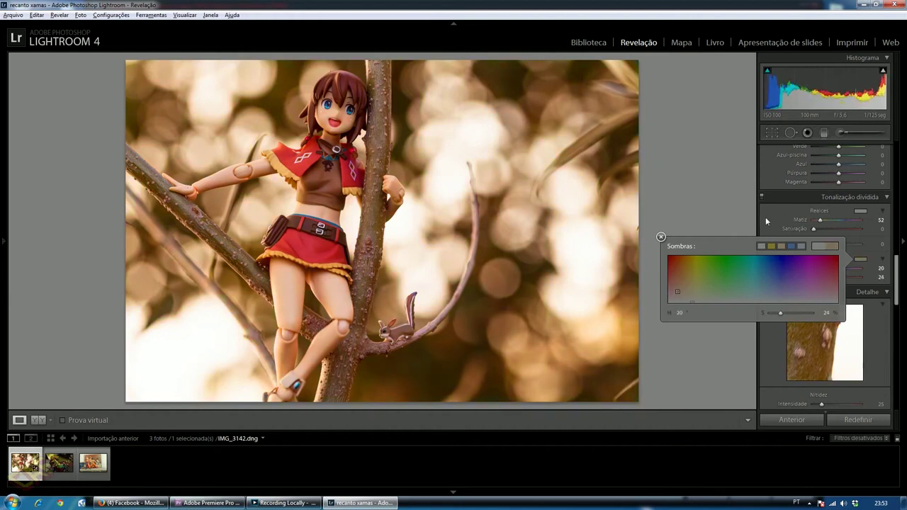
left_click(766, 222)
Zoom in on the figure's face and set the sharpening amount (Nitidez, Intensidade) to 114.
scroll(816, 280, "down", 4)
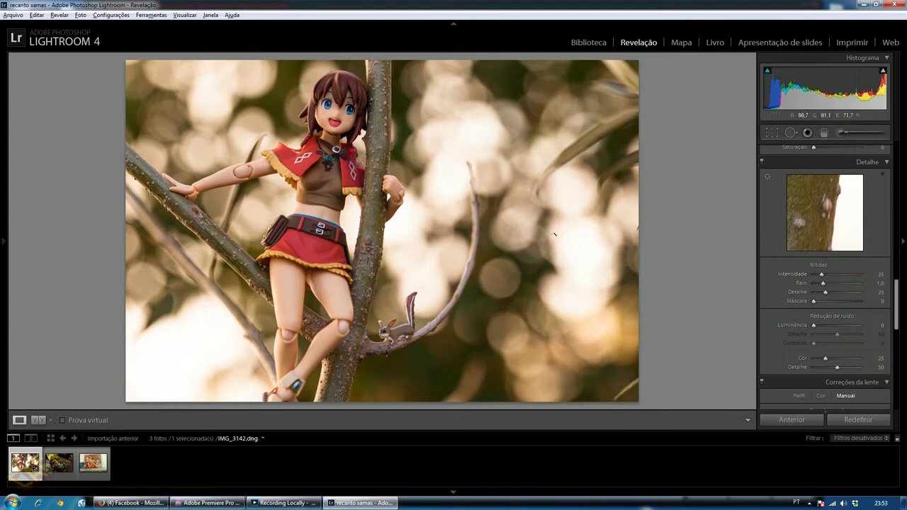
left_click(337, 122)
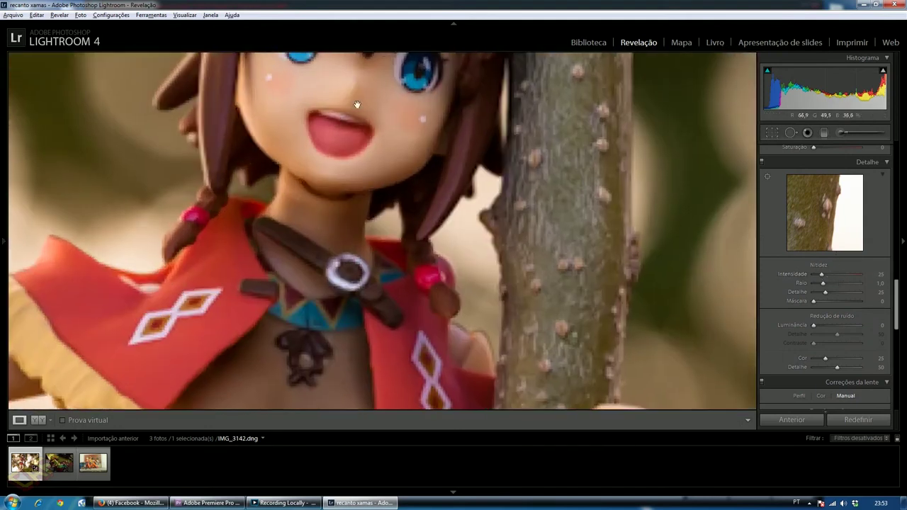
left_click_drag(356, 105, 358, 183)
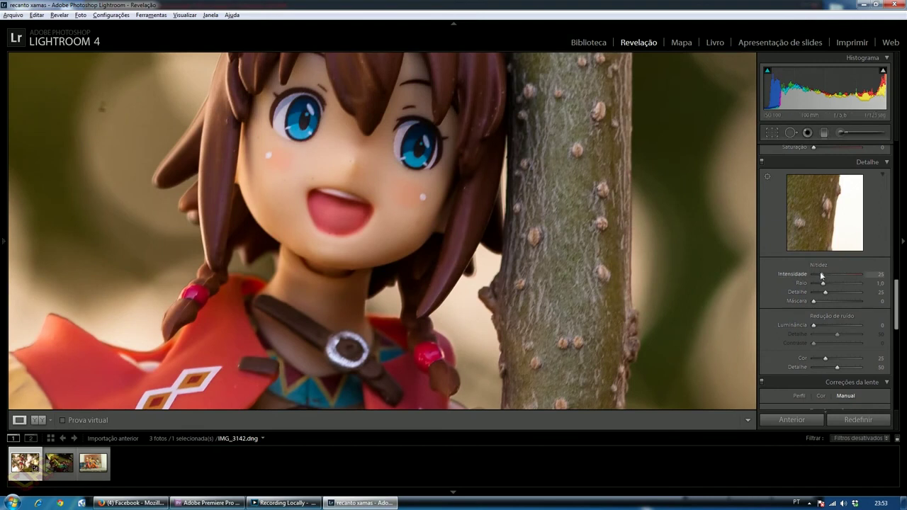
left_click_drag(822, 276, 851, 278)
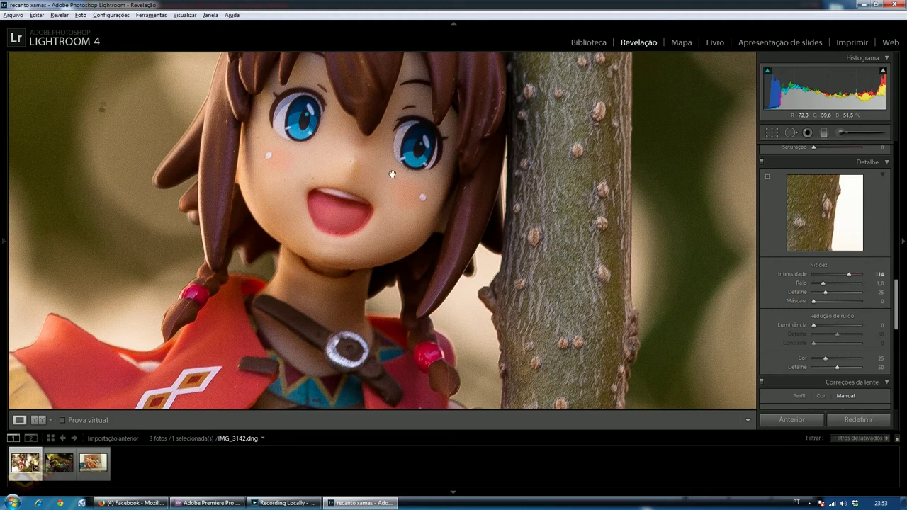
Zoom back out to the whole photo and set the sharpening amount (Nitidez, Intensidade) to 123.
left_click(391, 173)
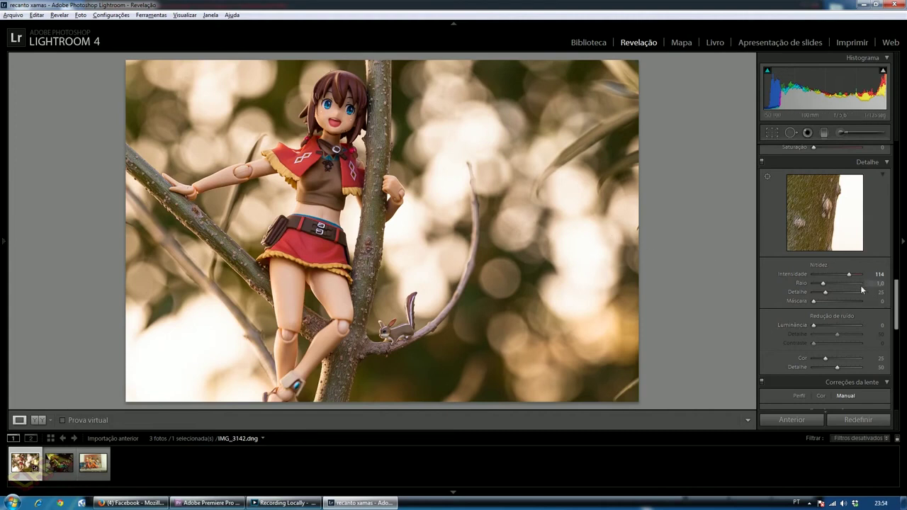
left_click_drag(849, 275, 852, 275)
Try a strong luminance noise reduction (Luminância) on the photo and reset it to its default.
scroll(818, 329, "down", 2)
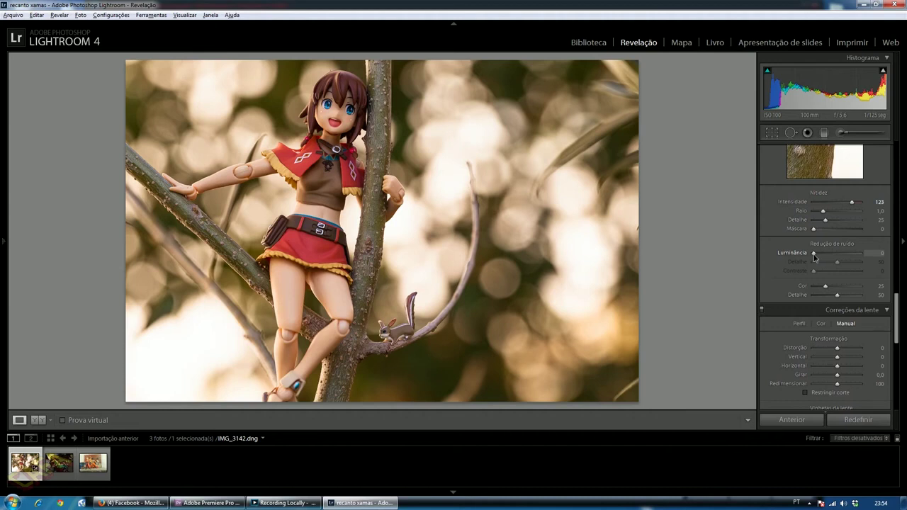
left_click_drag(813, 254, 853, 255)
double_click(792, 253)
Try manual lens-correction transformations on the photo, including Horizontal +94, and undo them.
scroll(770, 252, "down", 2)
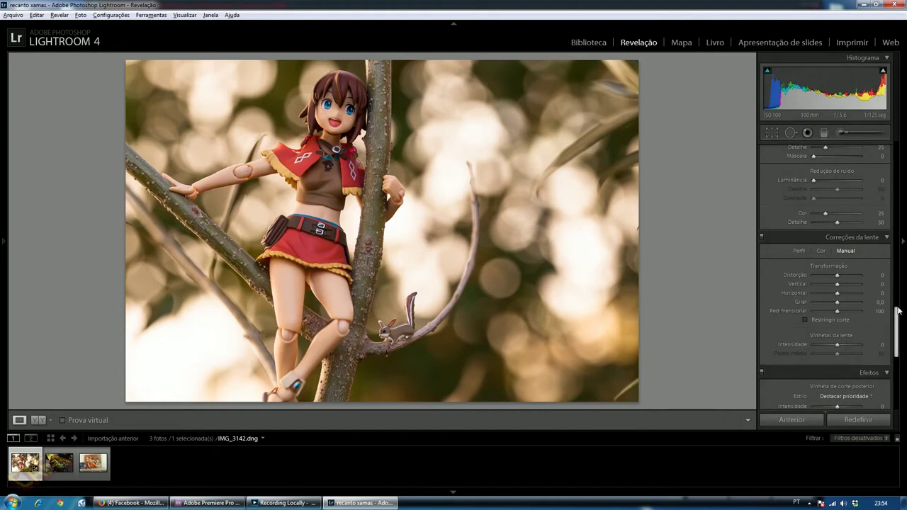
left_click_drag(899, 311, 898, 321)
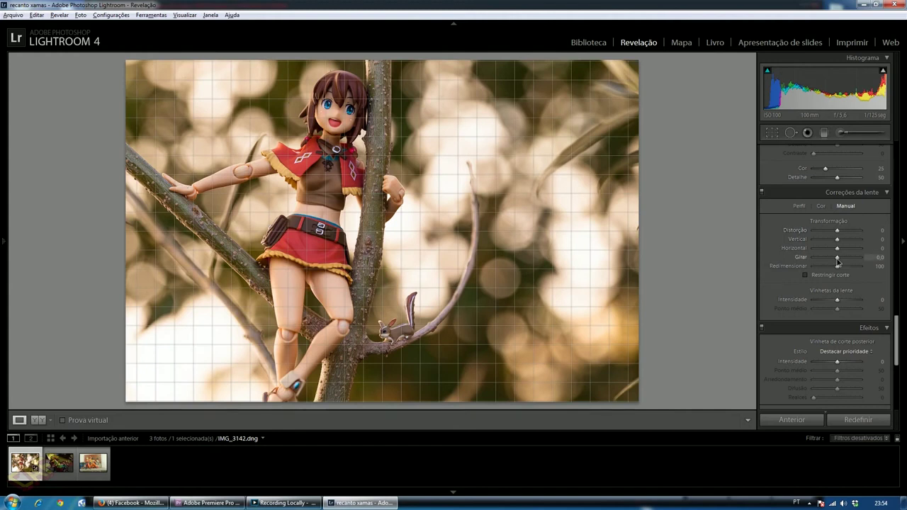
left_click_drag(838, 259, 861, 248)
key("ctrl+z")
key("ctrl+z")
key("ctrl+z")
key("ctrl+z")
key("ctrl+z")
key("ctrl+z")
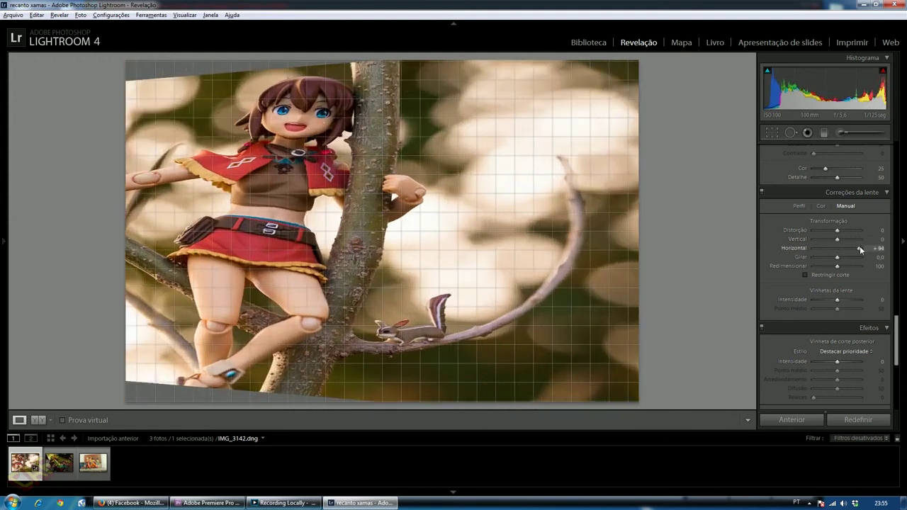
key("ctrl+z")
Try post-crop vignette amounts of −39 and +25 and return the vignette to neutral.
scroll(843, 241, "down", 4)
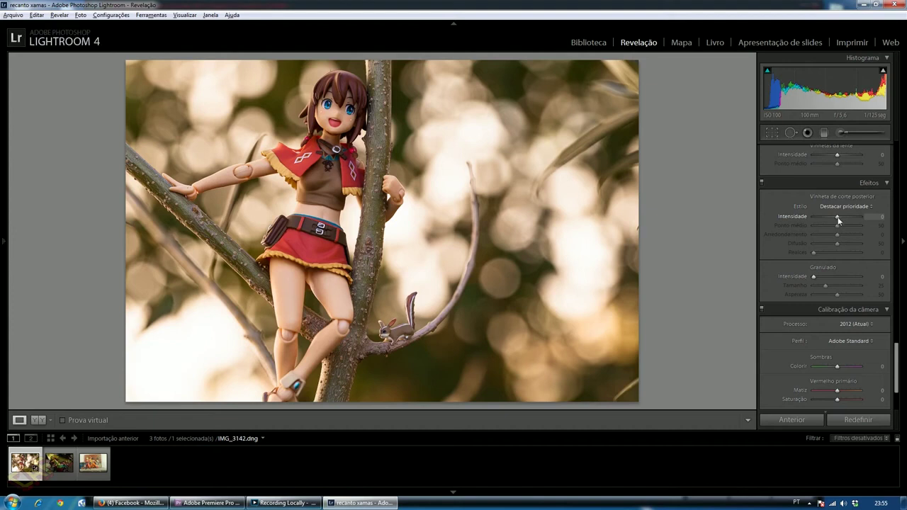
left_click_drag(837, 220, 829, 220)
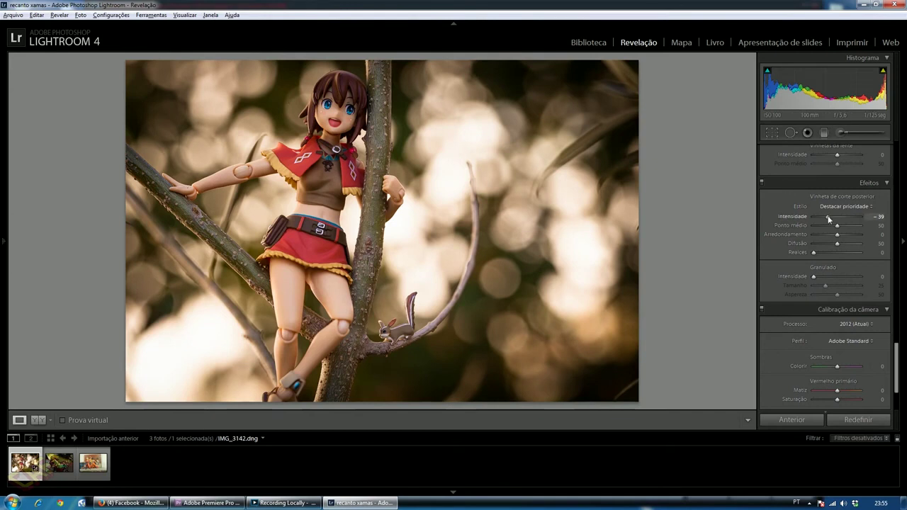
left_click_drag(828, 217, 842, 219)
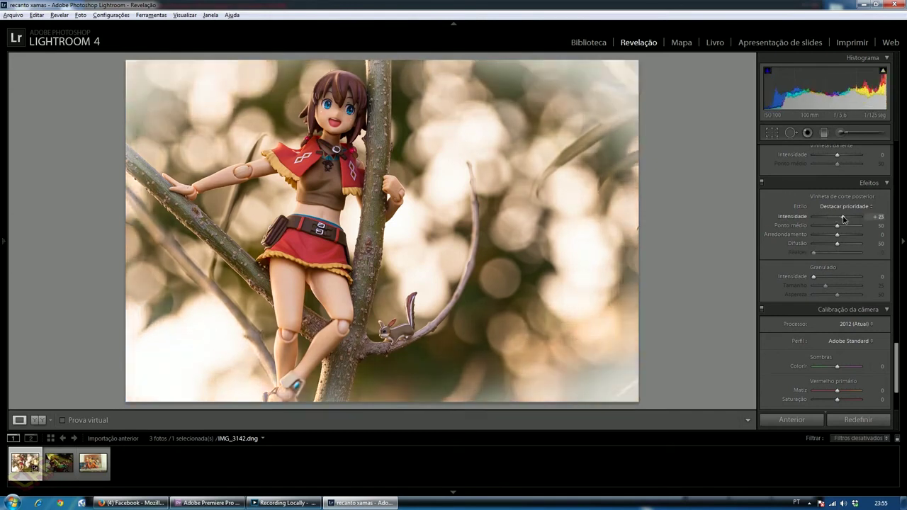
left_click_drag(843, 220, 842, 222)
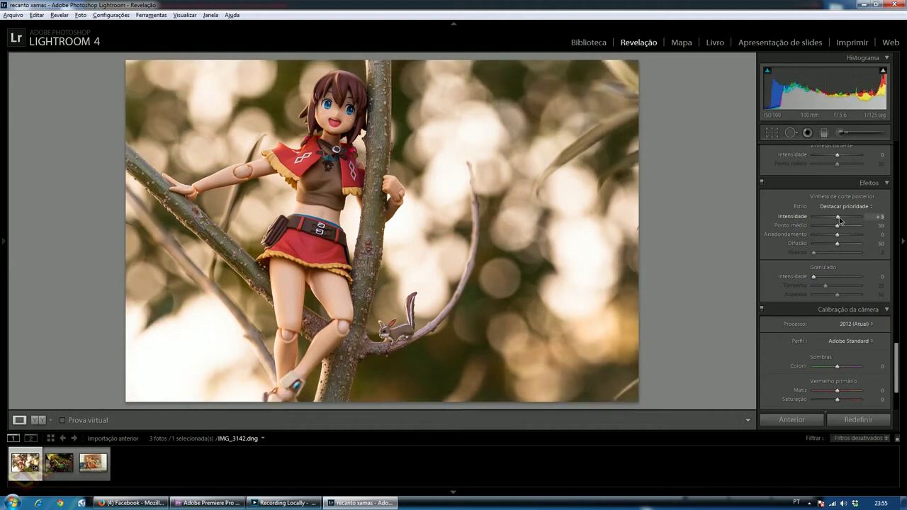
Try a red primary hue (Vermelho primário, Matiz) of +66 in the camera calibration and undo it.
scroll(840, 227, "down", 3)
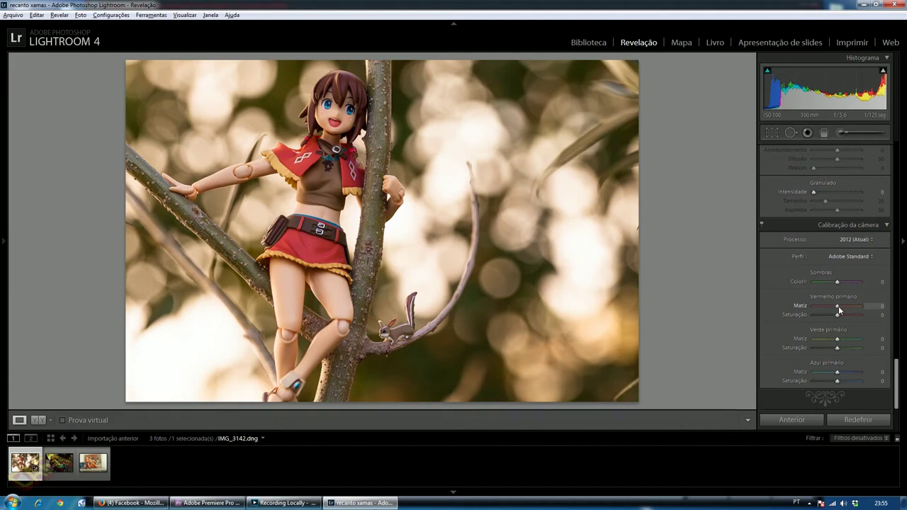
mouse_move(839, 310)
left_mouse_down()
mouse_move(826, 312)
mouse_move(855, 311)
left_mouse_up()
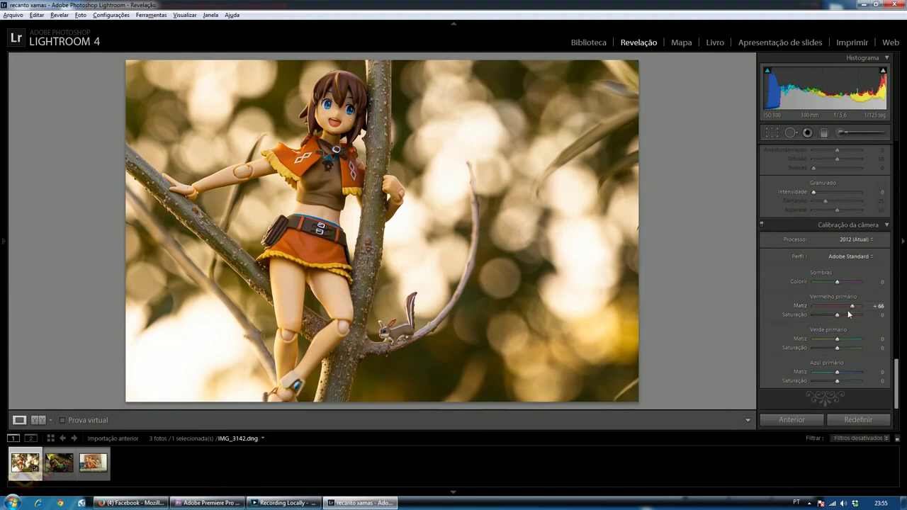
key("ctrl+z")
Compare the before and after versions of IMG_3142.dng.
scroll(825, 342, "up", 15)
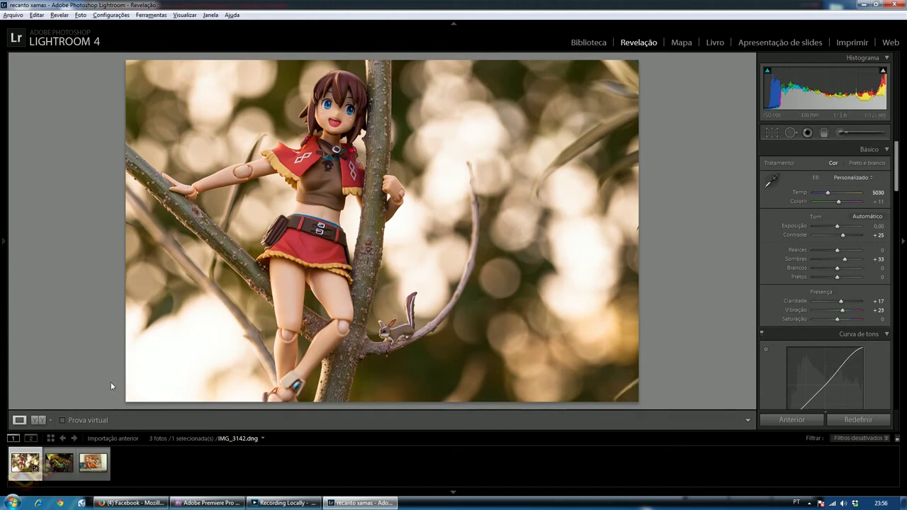
left_click(41, 421)
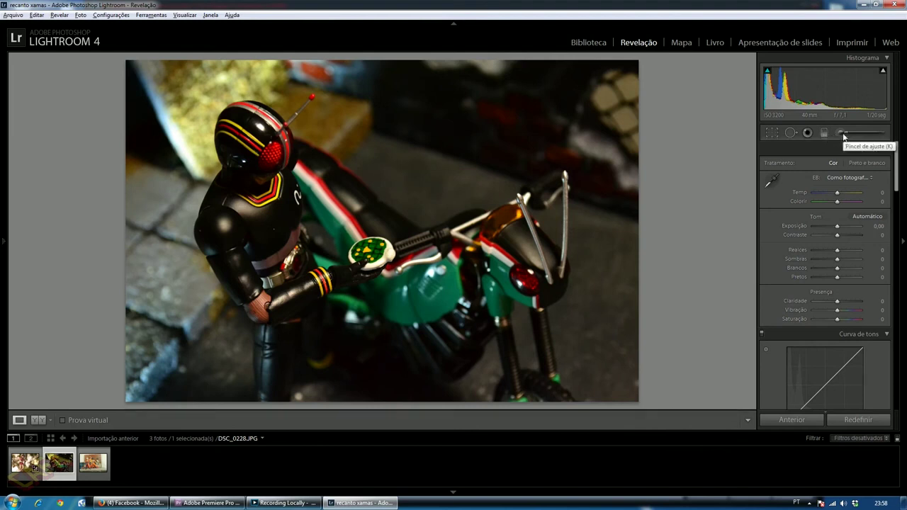
Paint an Adjustment Brush mask over the background around the figure and motorcycle in DSC_0228.JPG.
left_click(843, 135)
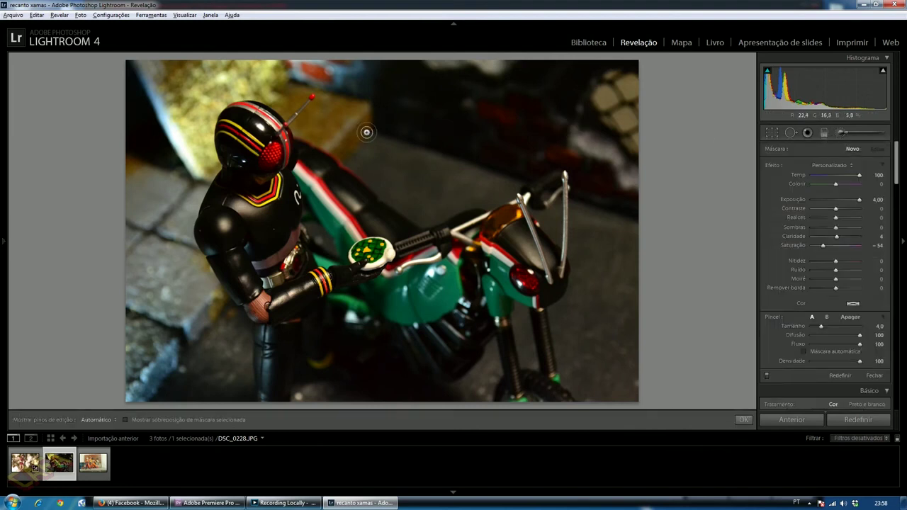
scroll(368, 137, "up", 2)
scroll(370, 139, "up", 10)
scroll(370, 138, "down", 6)
left_click_drag(318, 125, 427, 197)
scroll(409, 144, "up", 1)
key("h")
mouse_move(409, 144)
left_mouse_down()
mouse_move(429, 129)
mouse_move(628, 165)
mouse_move(615, 311)
mouse_move(572, 297)
mouse_move(598, 304)
mouse_move(599, 203)
mouse_move(294, 75)
mouse_move(151, 126)
mouse_move(136, 336)
mouse_move(178, 266)
mouse_move(223, 316)
mouse_move(179, 370)
mouse_move(184, 138)
mouse_move(285, 84)
mouse_move(349, 155)
mouse_move(447, 213)
left_mouse_up()
scroll(355, 358, "down", 4)
mouse_move(355, 365)
left_mouse_down()
mouse_move(236, 397)
mouse_move(329, 401)
mouse_move(486, 377)
mouse_move(489, 356)
mouse_move(526, 360)
mouse_move(518, 313)
mouse_move(557, 321)
mouse_move(585, 387)
mouse_move(567, 330)
left_mouse_up()
key("h")
scroll(577, 221, "down", 1)
key("h")
scroll(577, 221, "down", 1)
left_click_drag(577, 221, 457, 196)
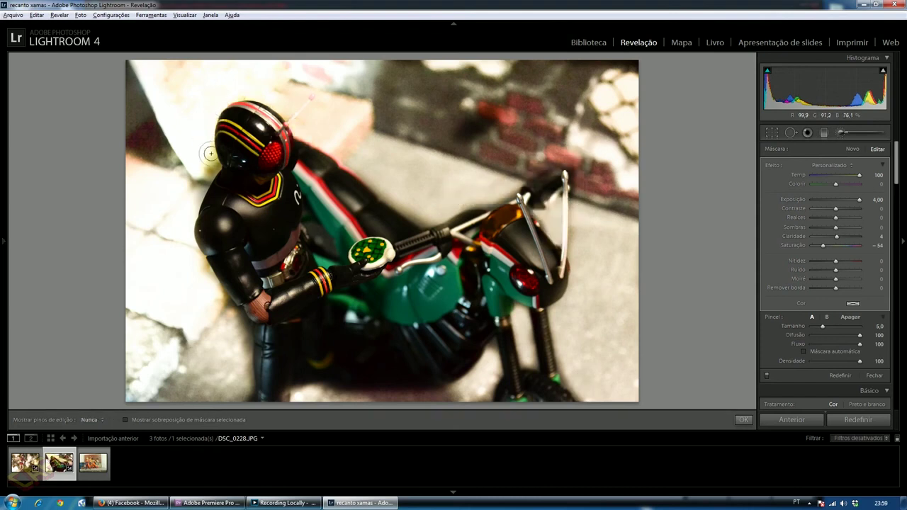
Reduce the background mask's effect to temperature 1 and exposure 0.04, and set its shadows to −64 and saturation to −62.
key("h")
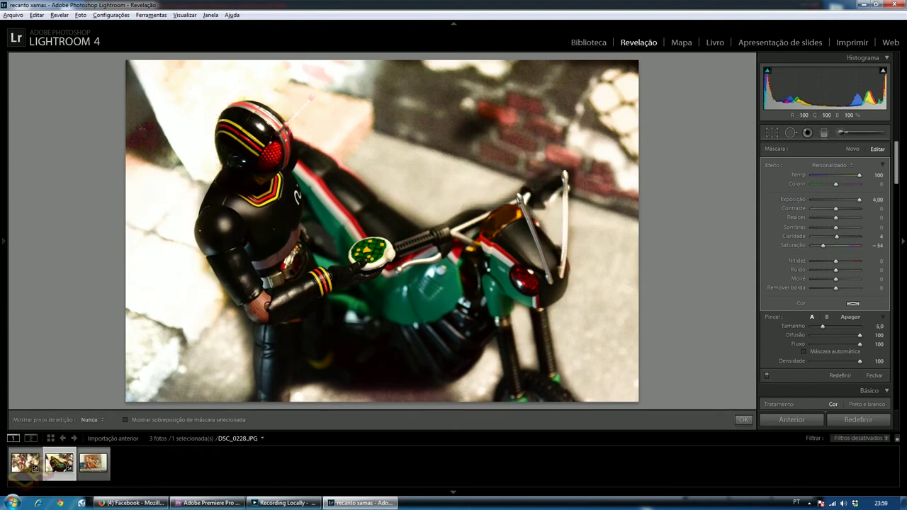
scroll(339, 144, "down", 1)
mouse_move(322, 123)
left_click_drag(297, 123, 20, 118)
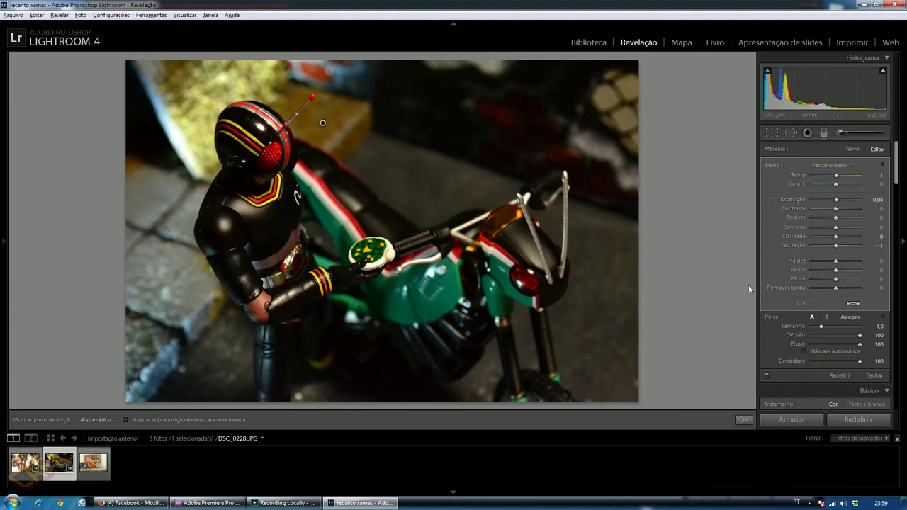
left_click_drag(836, 246, 820, 230)
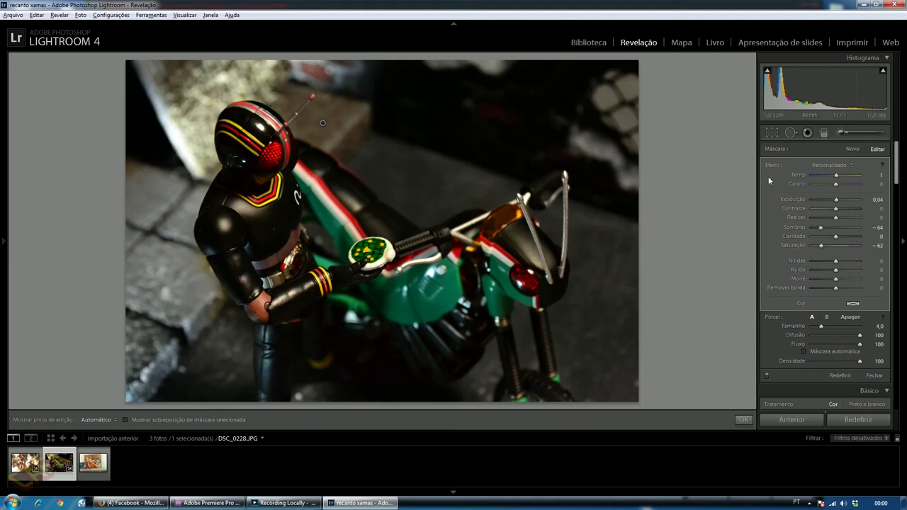
Paint a new Adjustment Brush mask over the figure and motorcycle, with temperature 1, saturation −1 and exposure 0.80.
left_click(853, 150)
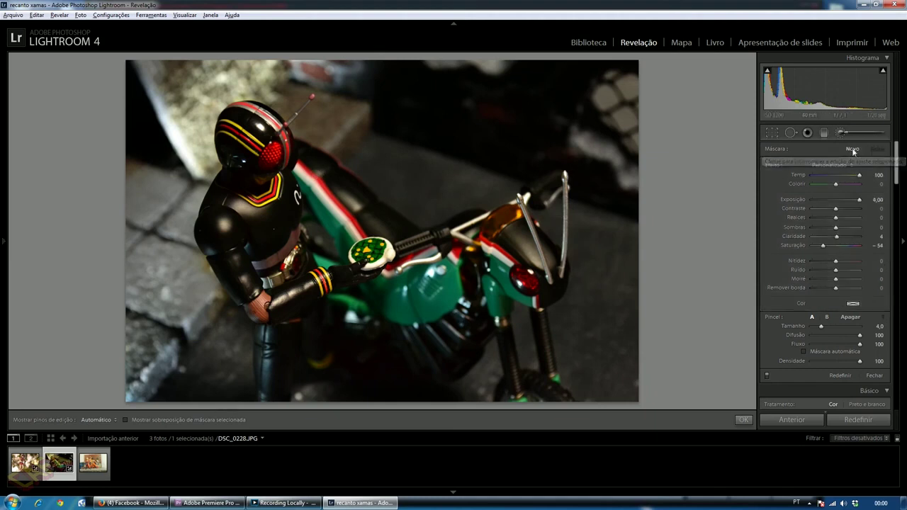
mouse_move(394, 250)
left_mouse_down()
mouse_move(370, 264)
mouse_move(384, 255)
mouse_move(375, 245)
mouse_move(357, 255)
mouse_move(381, 249)
mouse_move(369, 262)
mouse_move(60, 239)
left_mouse_up()
key("h")
key("h")
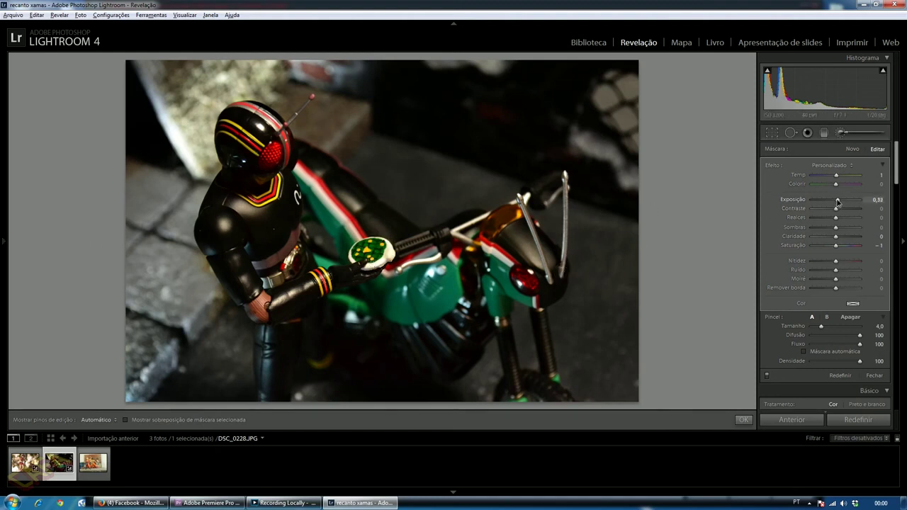
left_click_drag(838, 202, 841, 202)
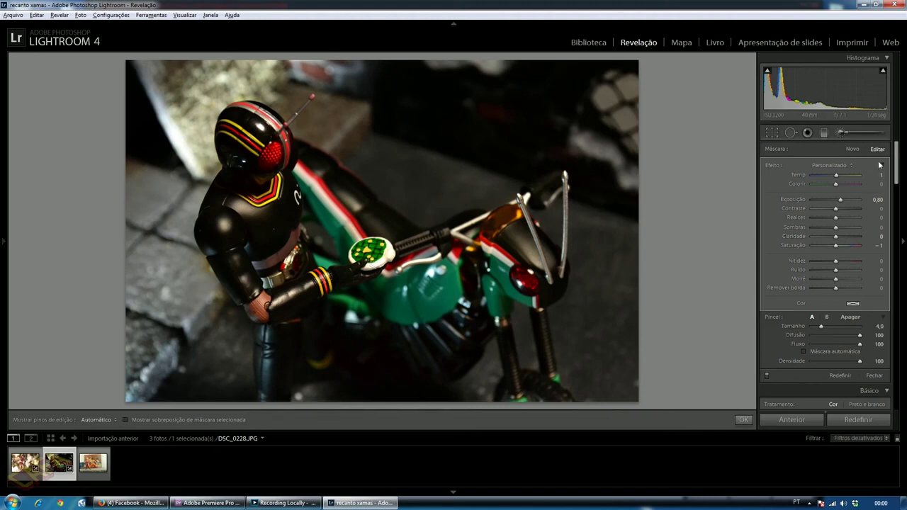
Add a post-crop vignette with amount −29 and compare the photo's before and after versions.
mouse_move(897, 162)
left_mouse_down()
mouse_move(890, 238)
mouse_move(904, 353)
left_mouse_up()
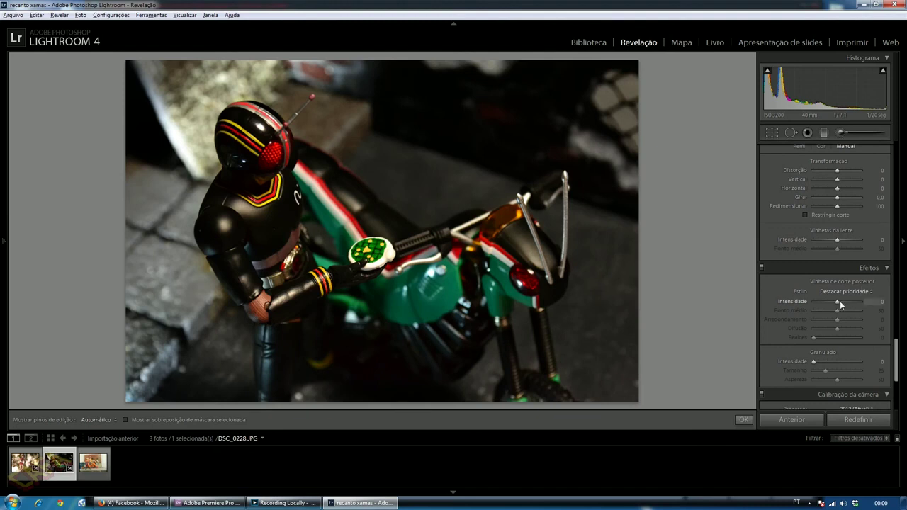
left_click_drag(838, 301, 830, 301)
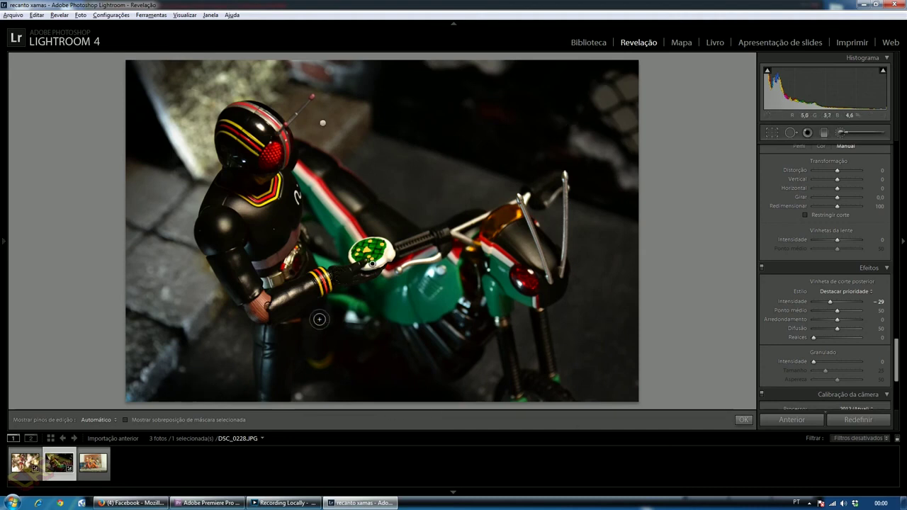
left_click(743, 419)
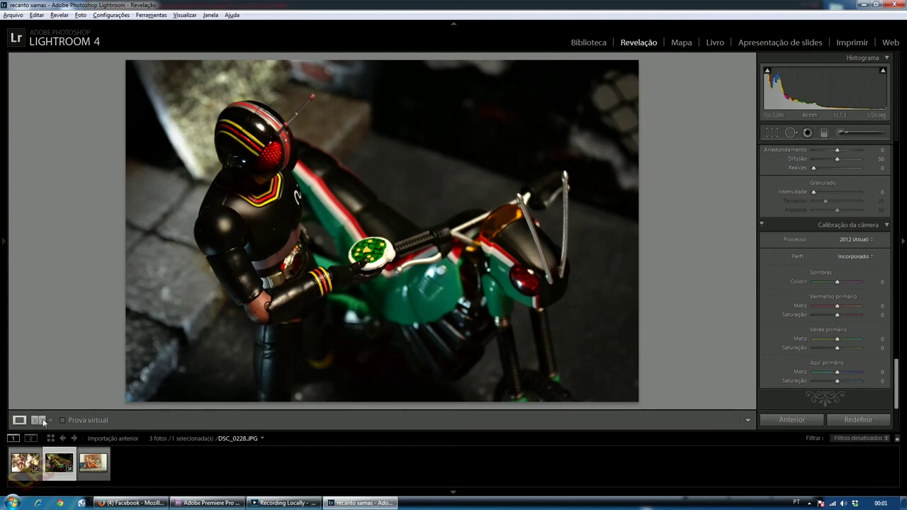
left_click(41, 420)
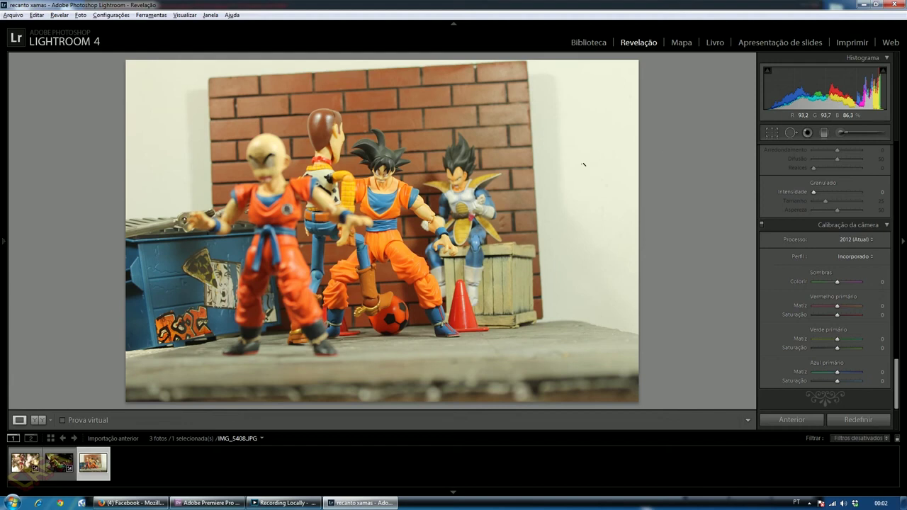
Crop the action-figure photo on all four sides to a tight frame around the figures and the brick wall.
left_click(772, 133)
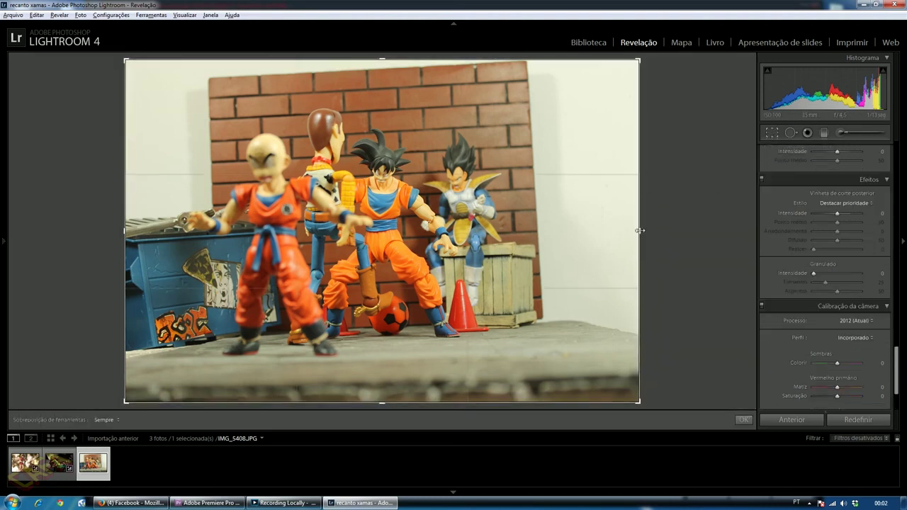
left_click_drag(640, 230, 575, 224)
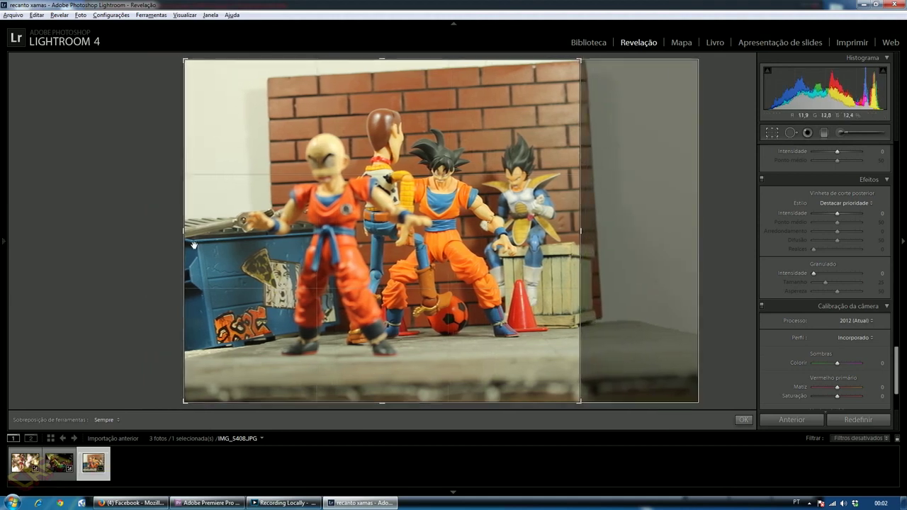
left_click_drag(190, 235, 238, 231)
left_click_drag(381, 58, 382, 76)
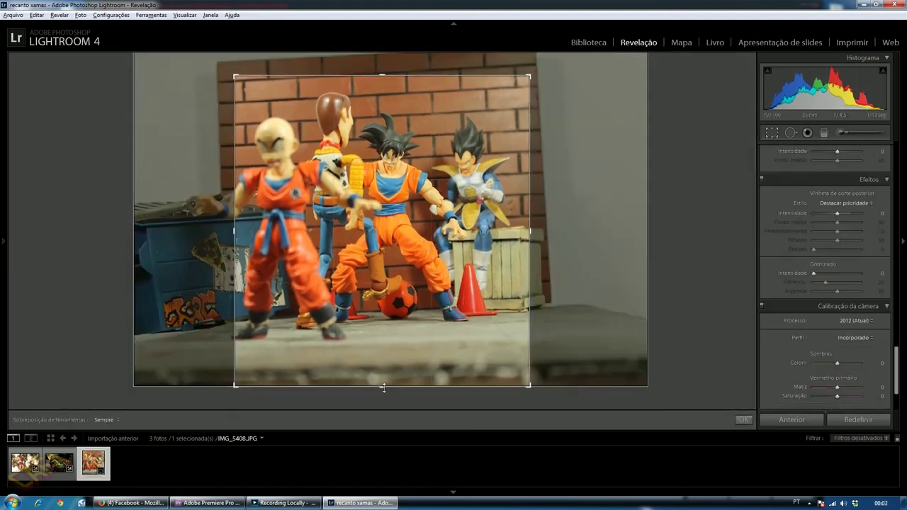
left_click_drag(382, 386, 383, 369)
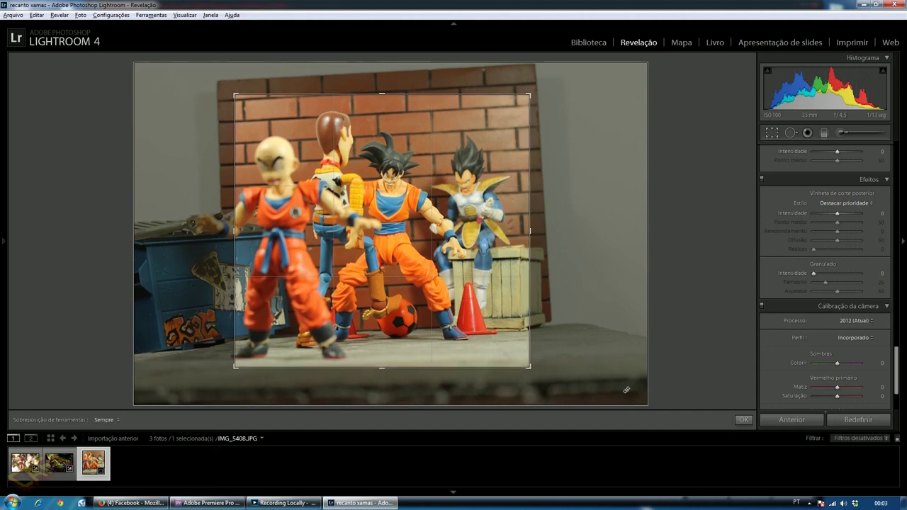
left_click(744, 420)
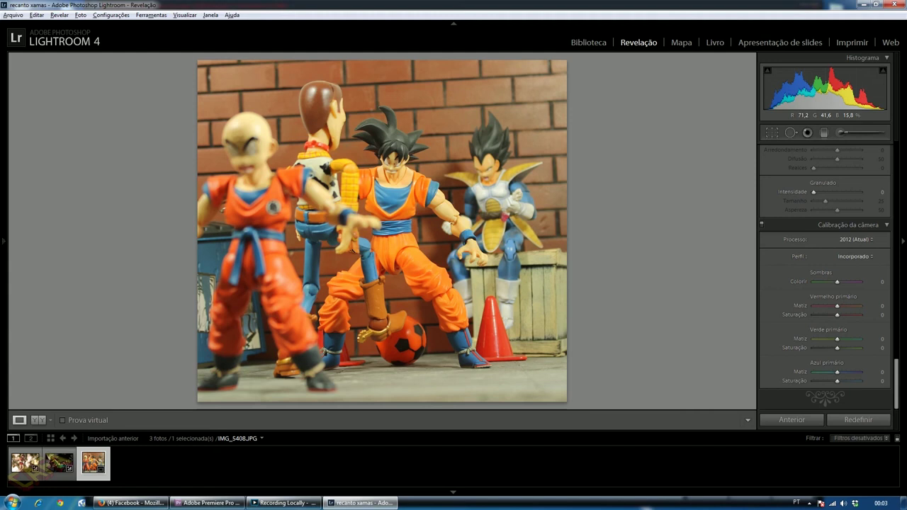
Zoom in and remove the small spot on the brick wall beside the seated figure's elbow, sampling from the brick above it.
left_click(791, 133)
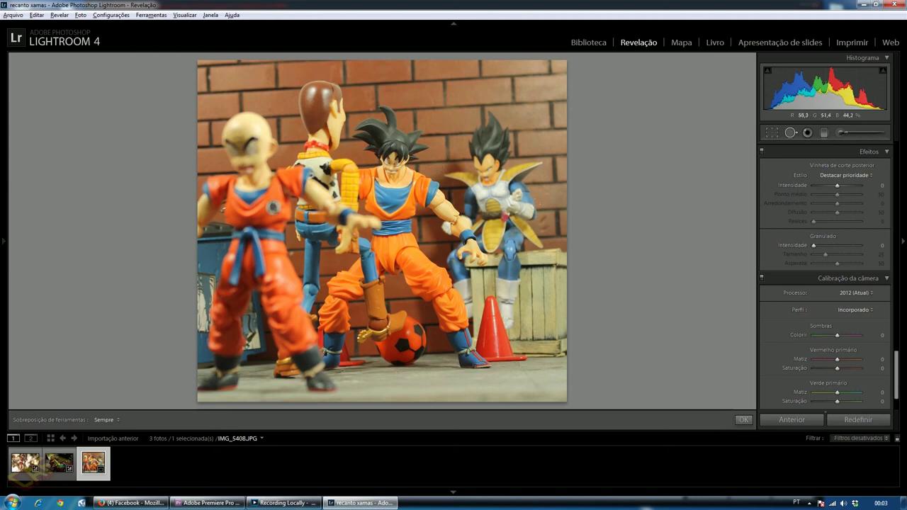
key("ctrl+equal")
key("ctrl+equal")
key("ctrl+equal")
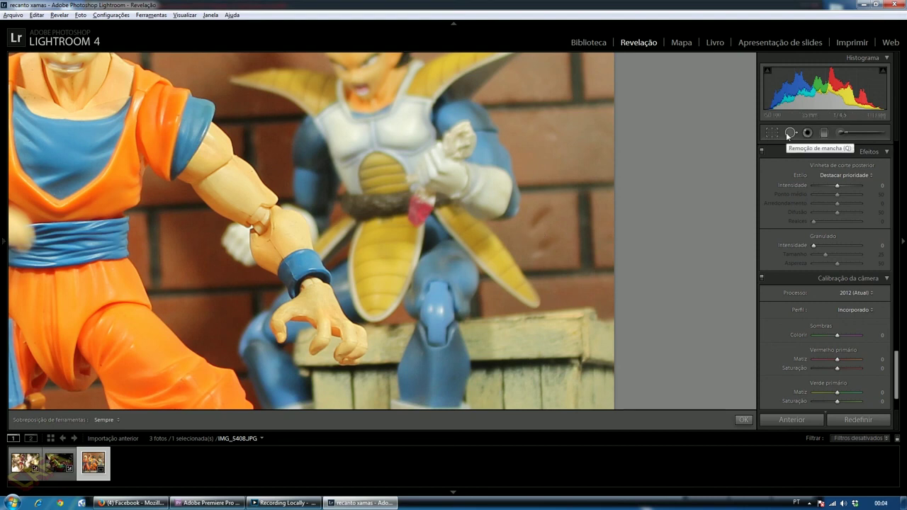
left_click(539, 221)
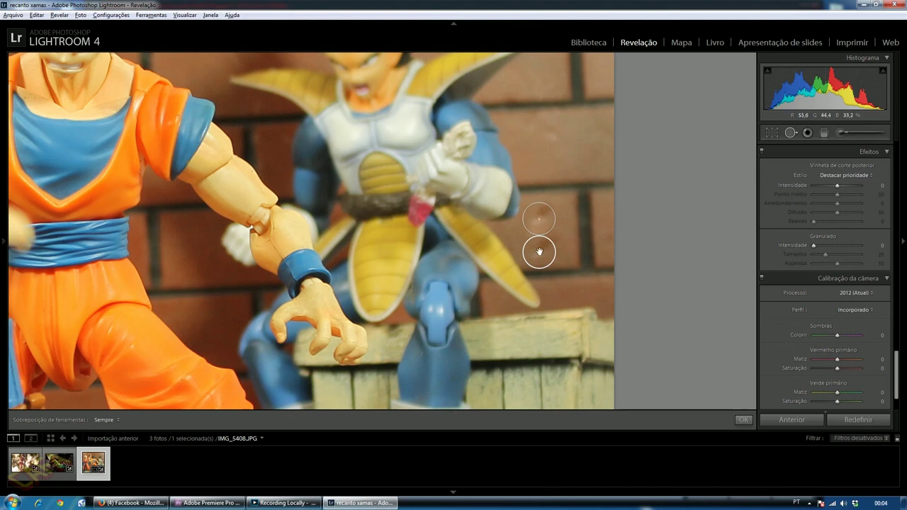
key("Delete")
left_click_drag(539, 217, 564, 155)
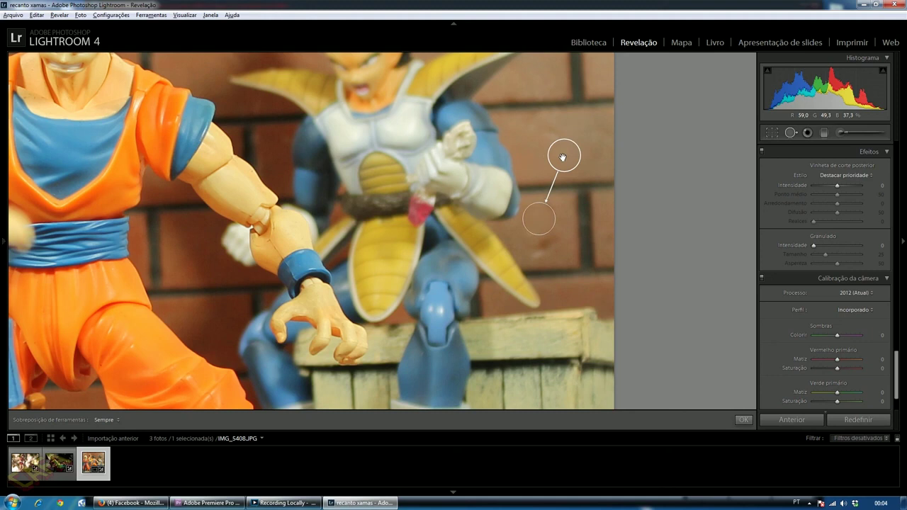
left_click(790, 133)
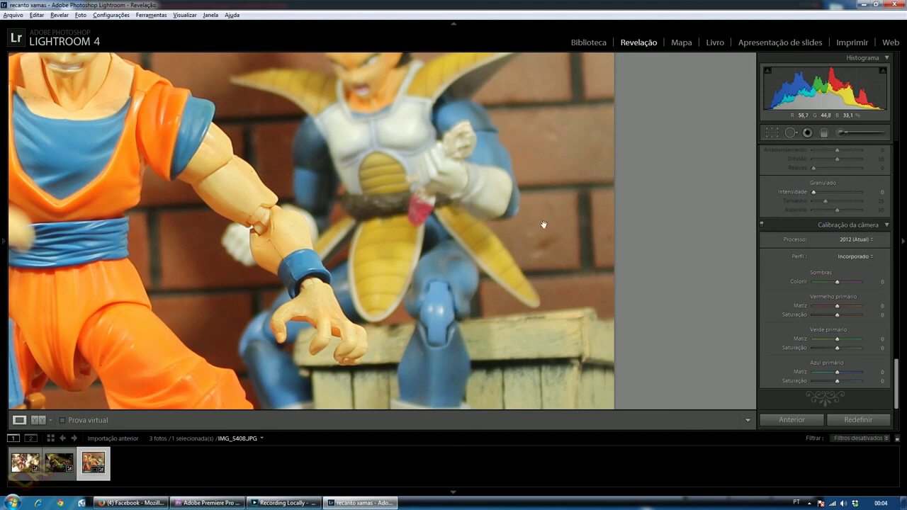
Remove a second spot on the brick wall just below the previous repair, sampling from clean brick farther up beside the seated figure's forearm.
left_click(790, 132)
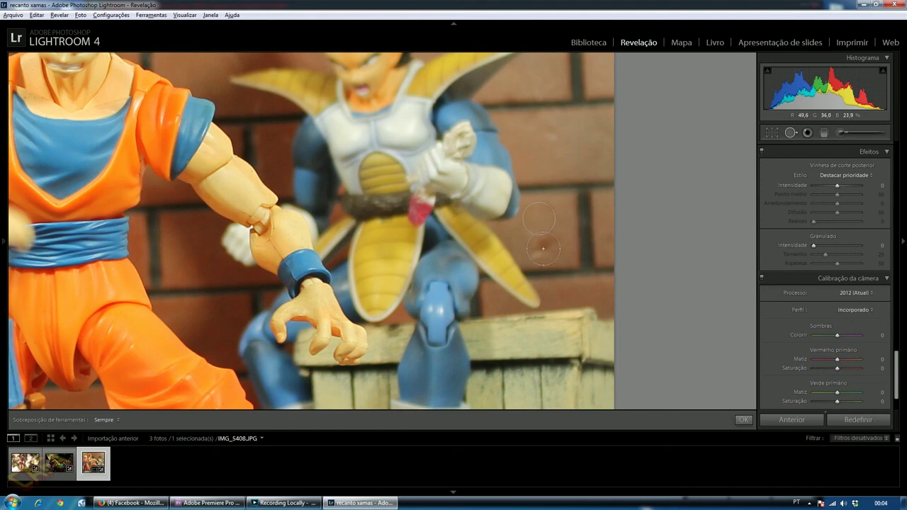
left_click(542, 248)
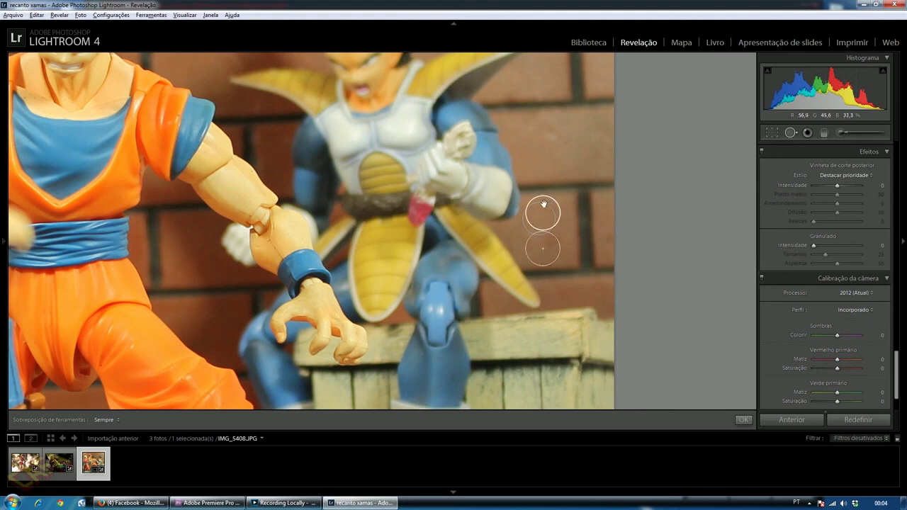
left_click_drag(541, 207, 571, 153)
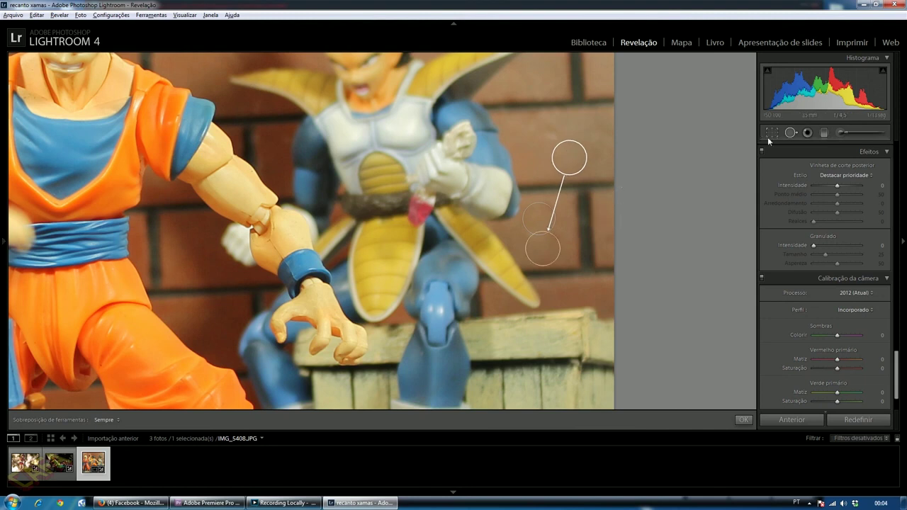
left_click(791, 132)
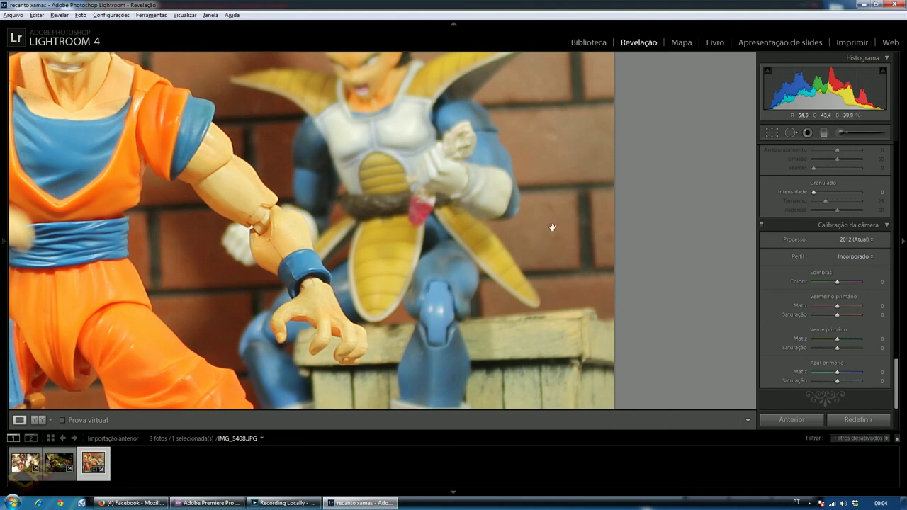
Compare the before and after versions of the brick-wall photo in close-up and in full, and open IMG_3142.dng in single view.
key("y")
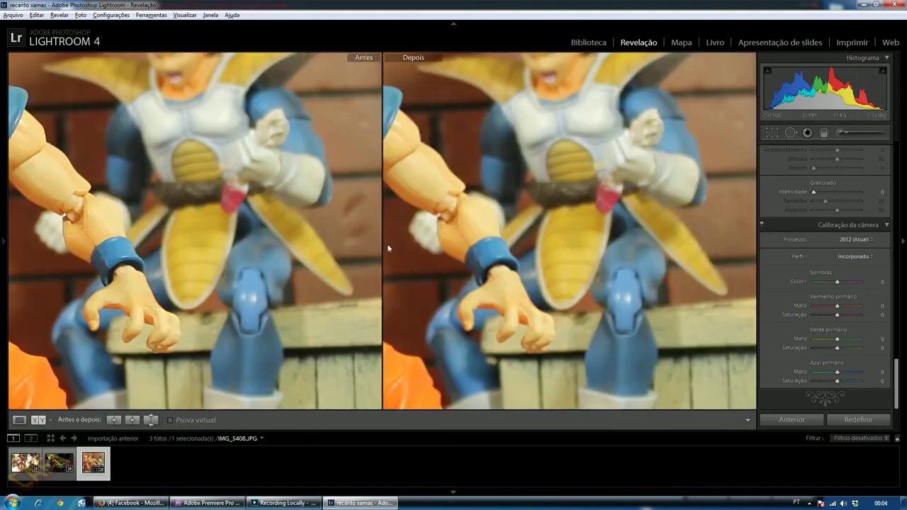
left_click_drag(344, 235, 327, 248)
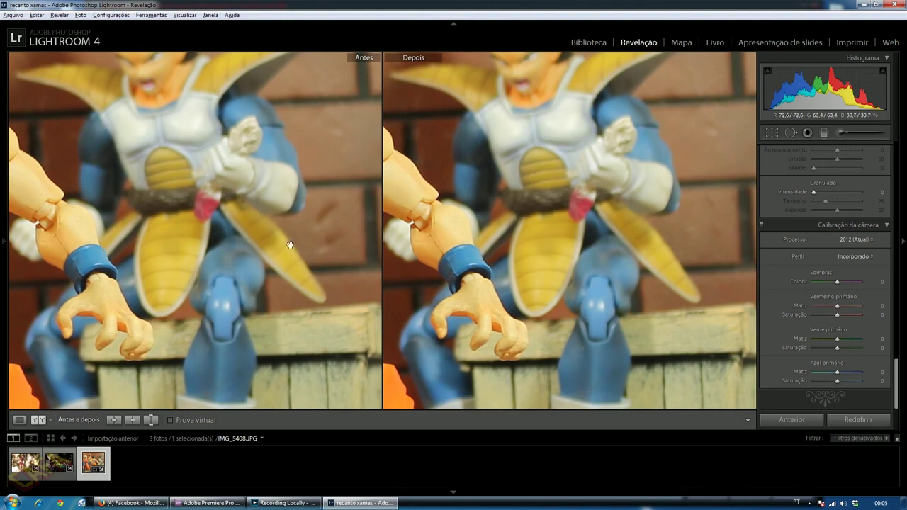
left_click(327, 276)
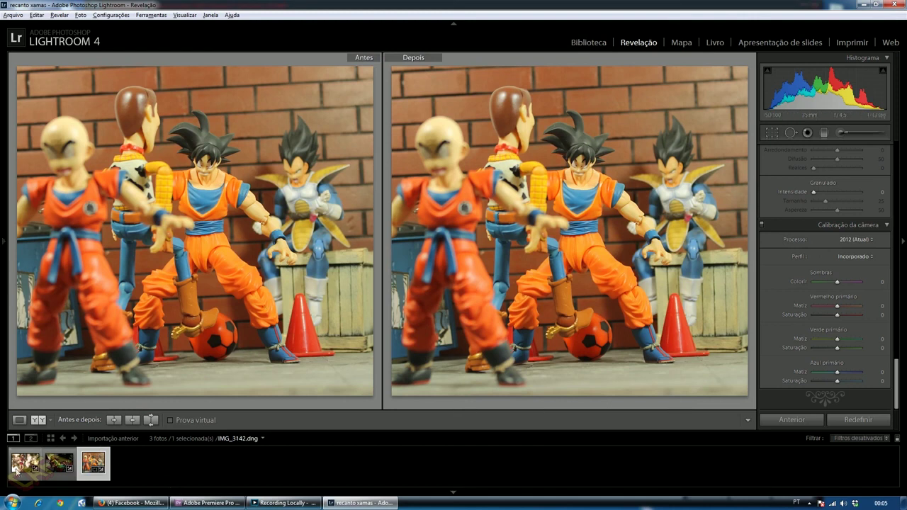
left_click(20, 421)
left_click(27, 468)
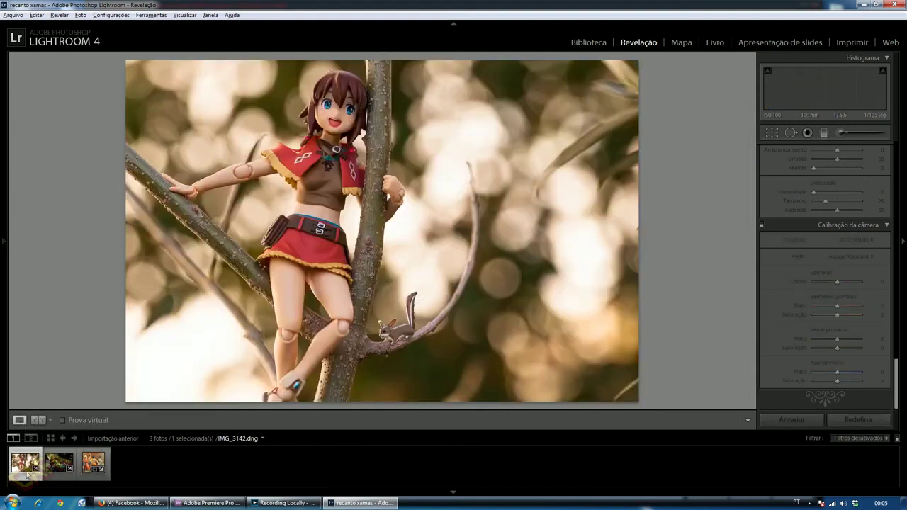